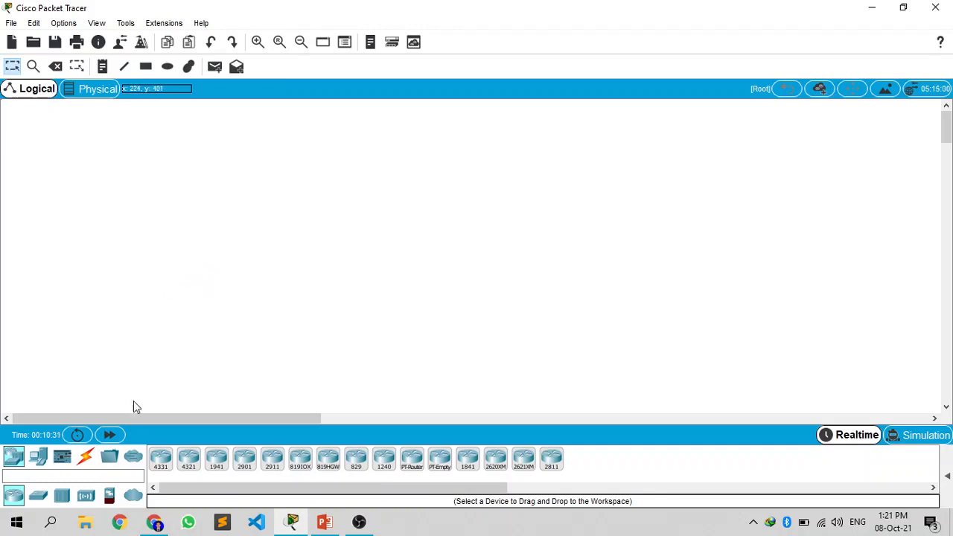
# Step: Place two PCs in the empty workspace and move them well apart
pyautogui.click(38, 456)
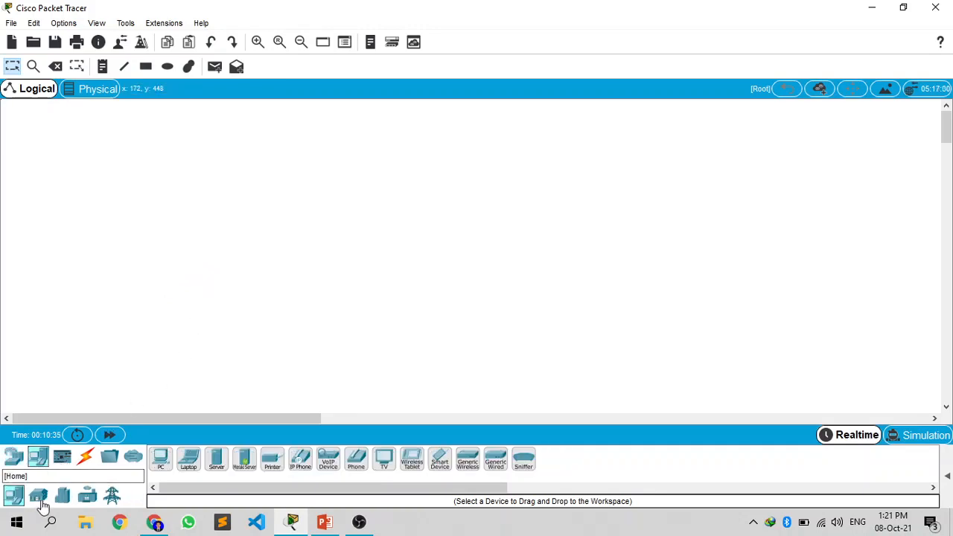
pyautogui.click(146, 297)
pyautogui.click(160, 461)
pyautogui.click(196, 302)
pyautogui.moveTo(145, 299); pyautogui.dragTo(80, 322)
pyautogui.moveTo(193, 323); pyautogui.dragTo(255, 296)
# Step: Add two more PCs in a row beside PC1, evenly spaced from each other
pyautogui.click(160, 463)
pyautogui.click(238, 296)
pyautogui.click(161, 461)
pyautogui.click(296, 296)
pyautogui.moveTo(295, 323); pyautogui.dragTo(304, 313)
# Step: Place three more PCs in a row beside PC3 as a separate second group
pyautogui.click(161, 460)
pyautogui.click(403, 292)
pyautogui.click(170, 465)
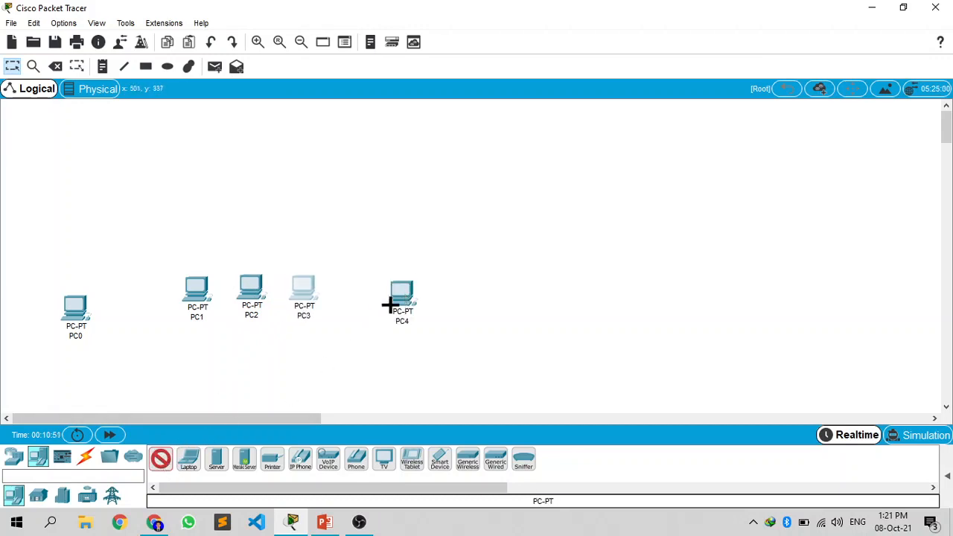
pyautogui.click(458, 291)
pyautogui.click(162, 459)
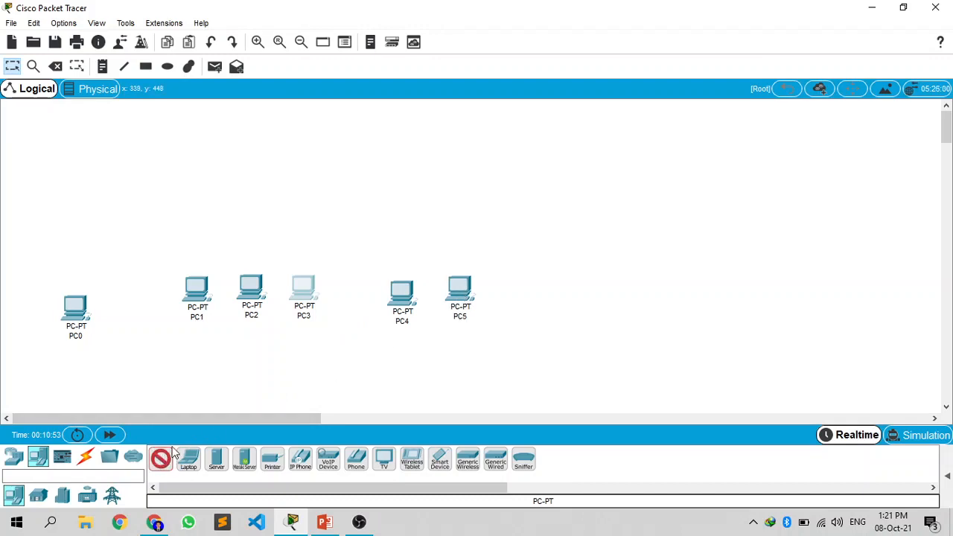
pyautogui.click(514, 292)
# Step: Delete the surplus PC0 so that each group has three PCs
pyautogui.moveTo(107, 350); pyautogui.dragTo(70, 308)
pyautogui.press('Delete')
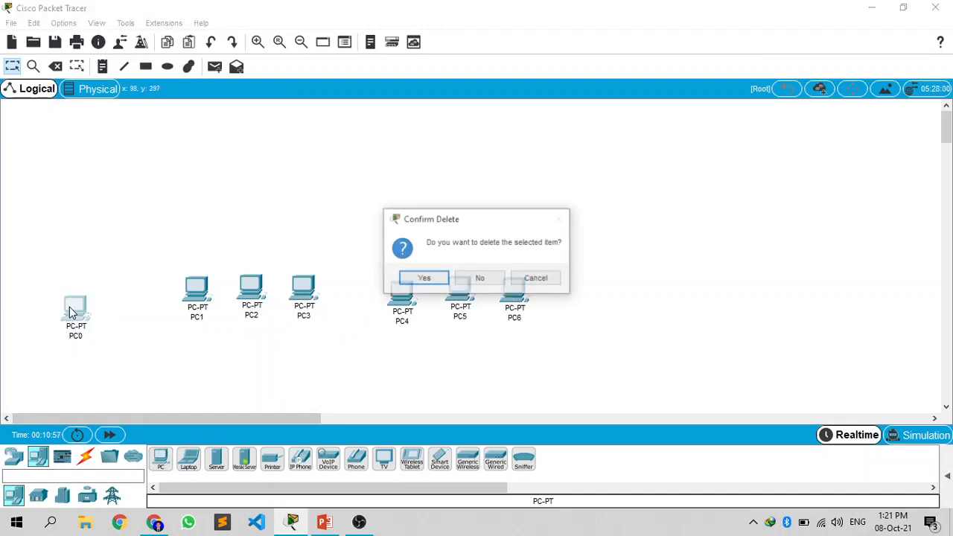
pyautogui.press('Return')
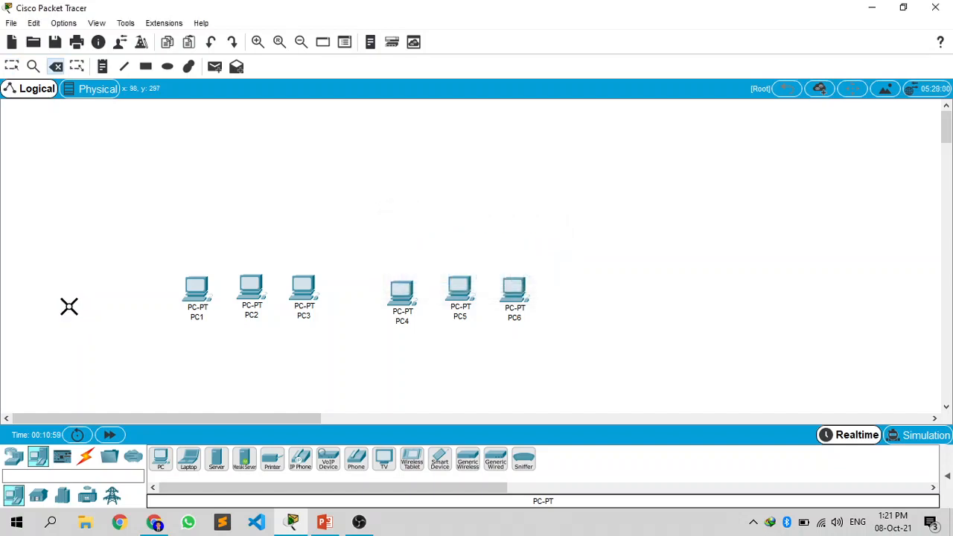
pyautogui.press('Escape')
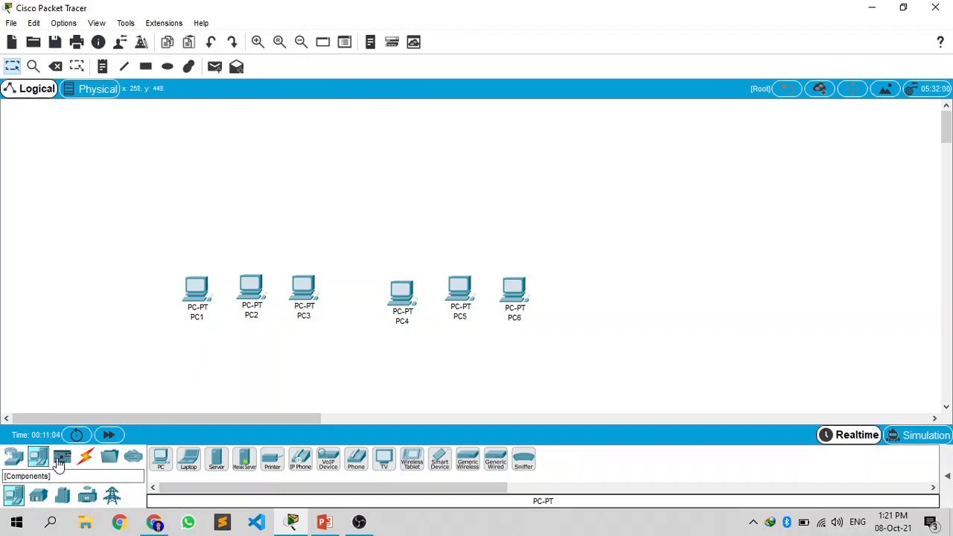
# Step: Place two PT-Switch switches, one centred above each group of three PCs
pyautogui.click(13, 455)
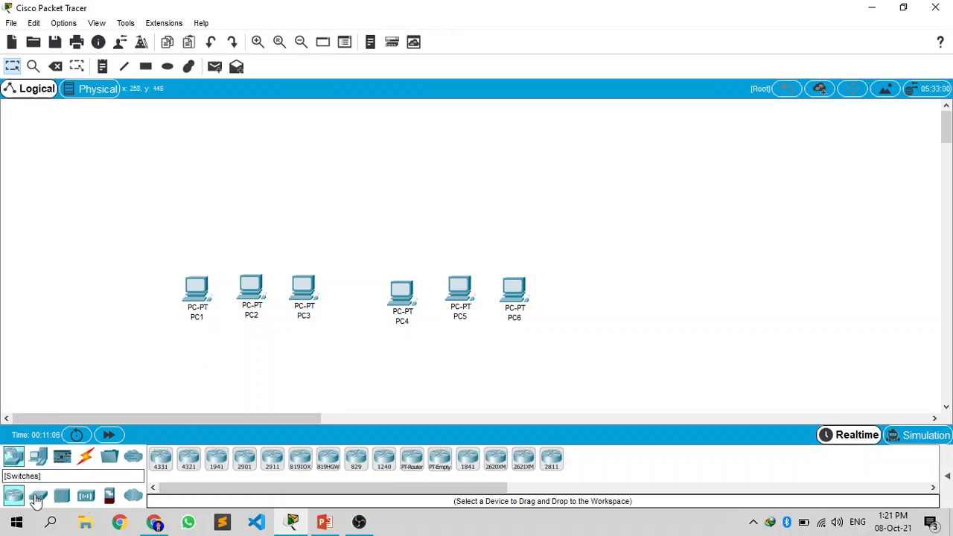
pyautogui.click(37, 498)
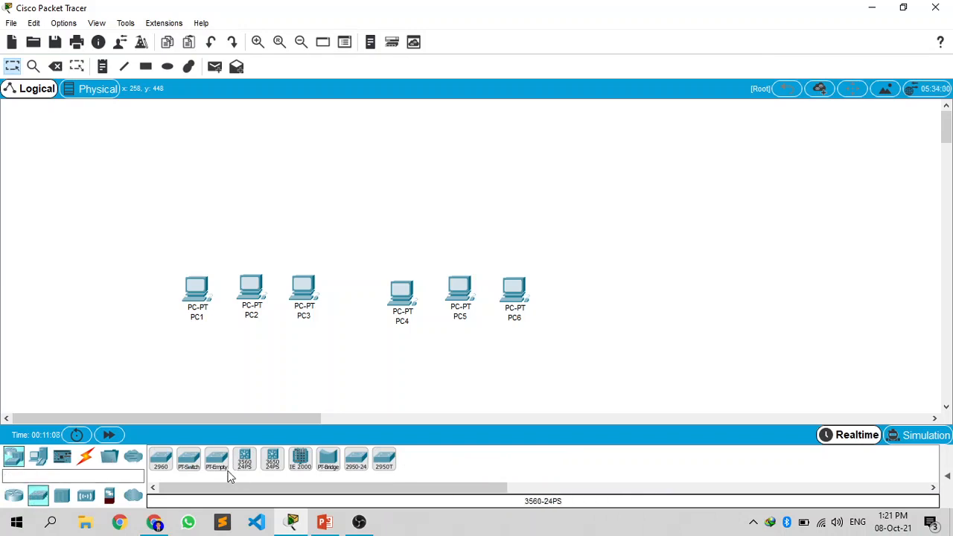
pyautogui.click(193, 467)
pyautogui.click(249, 215)
pyautogui.click(188, 462)
pyautogui.click(445, 210)
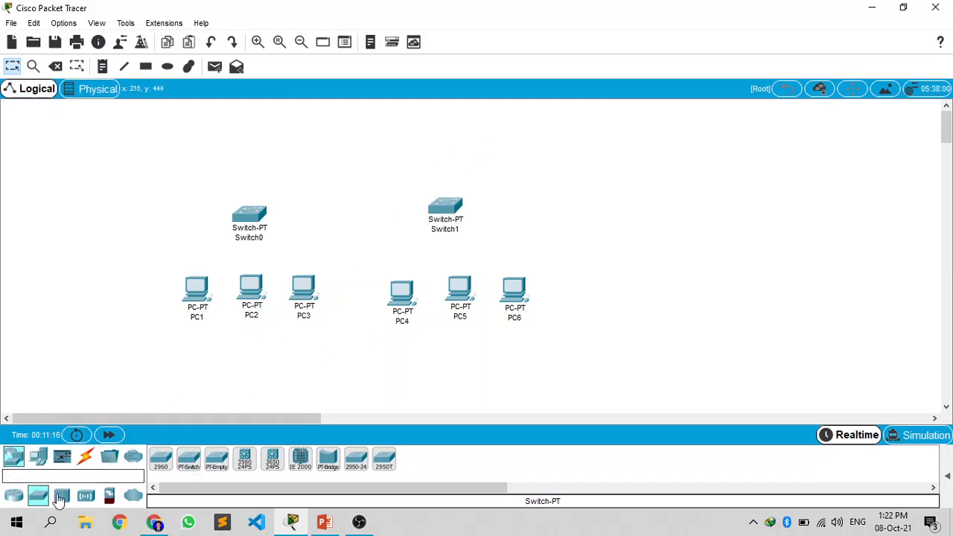
# Step: Place a PT-Router above and midway between the two switches
pyautogui.click(14, 496)
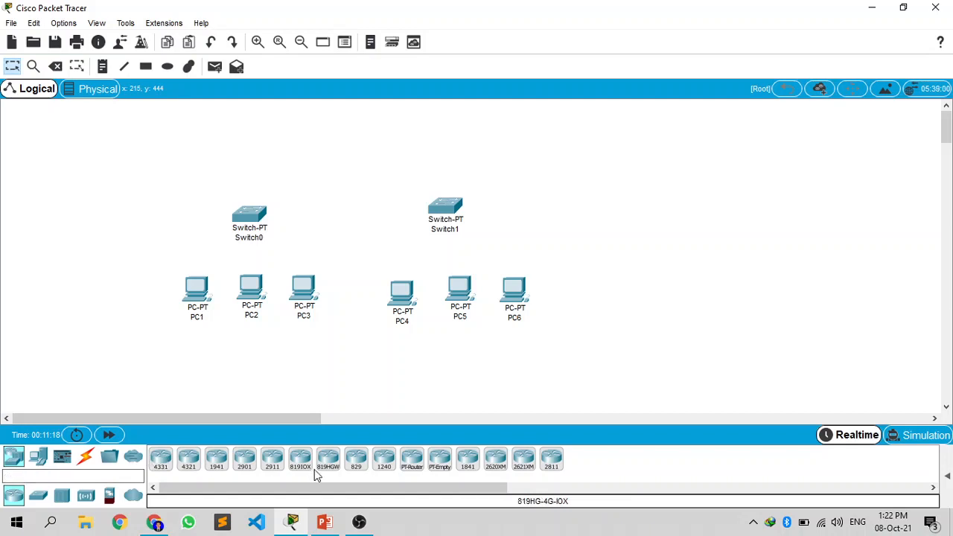
pyautogui.click(413, 468)
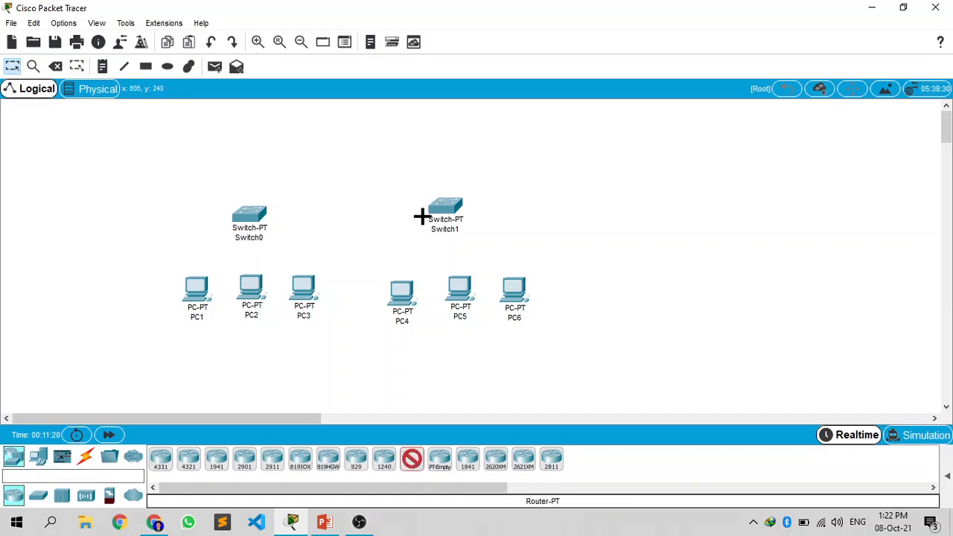
pyautogui.click(346, 137)
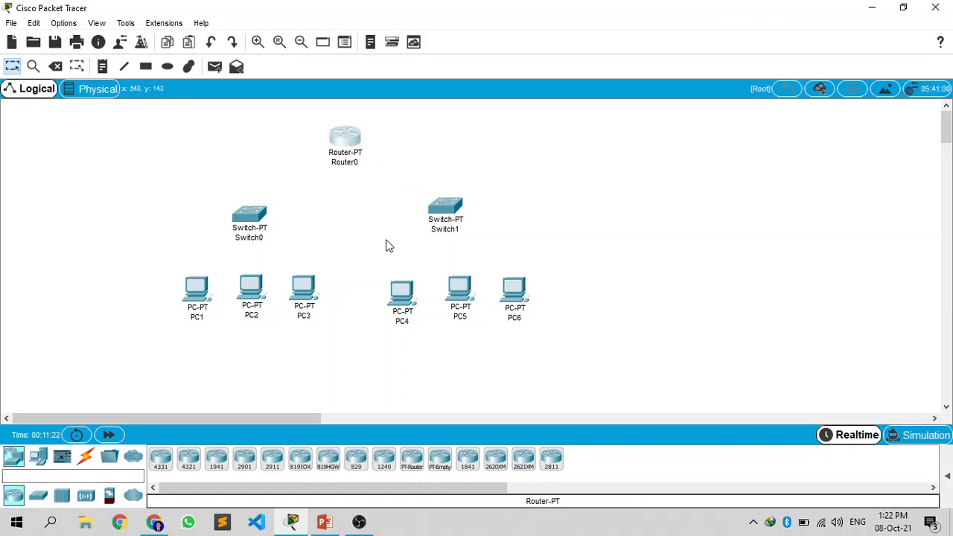
# Step: Connect PC1, PC2 and PC3 to Switch0 using automatically chosen connections
pyautogui.click(85, 456)
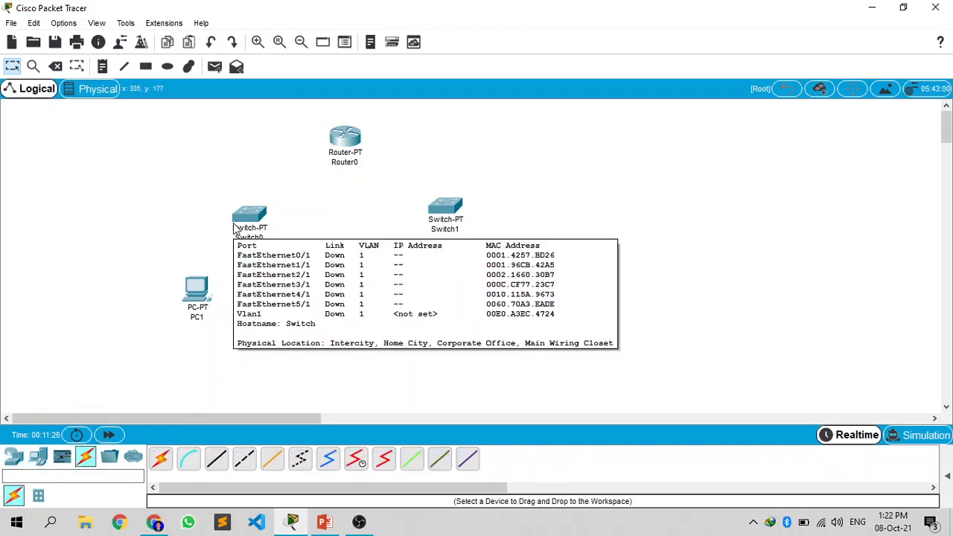
pyautogui.click(162, 460)
pyautogui.click(201, 292)
pyautogui.click(244, 219)
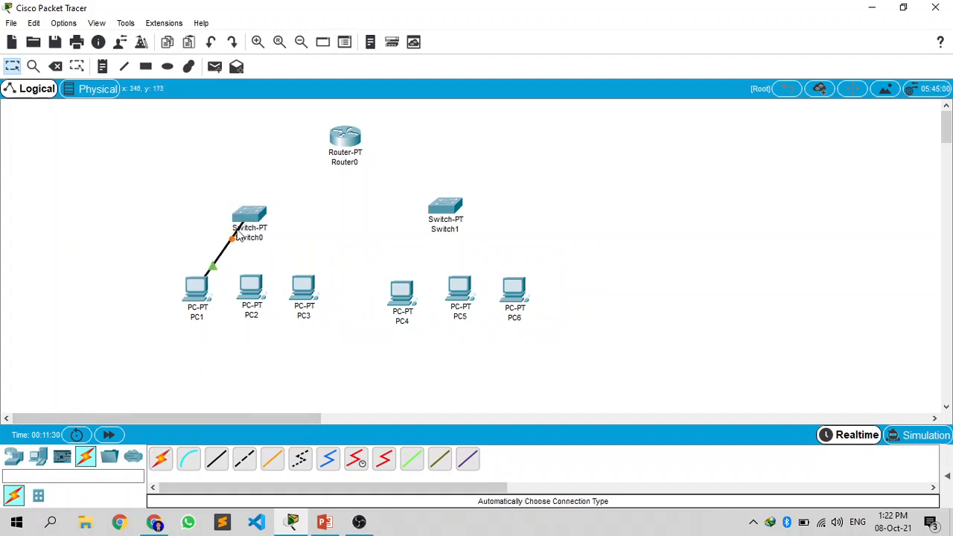
pyautogui.click(161, 460)
pyautogui.click(251, 286)
pyautogui.click(253, 216)
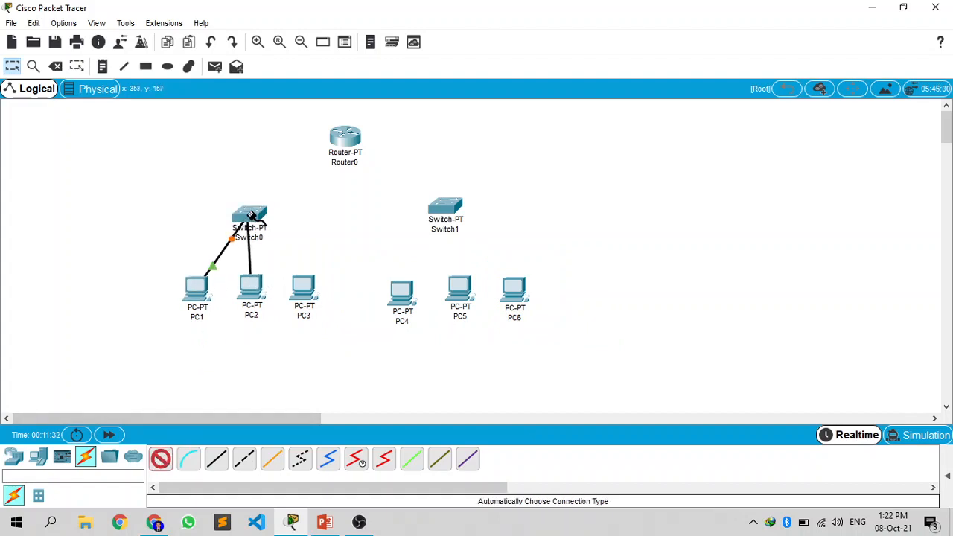
pyautogui.click(290, 293)
pyautogui.click(259, 217)
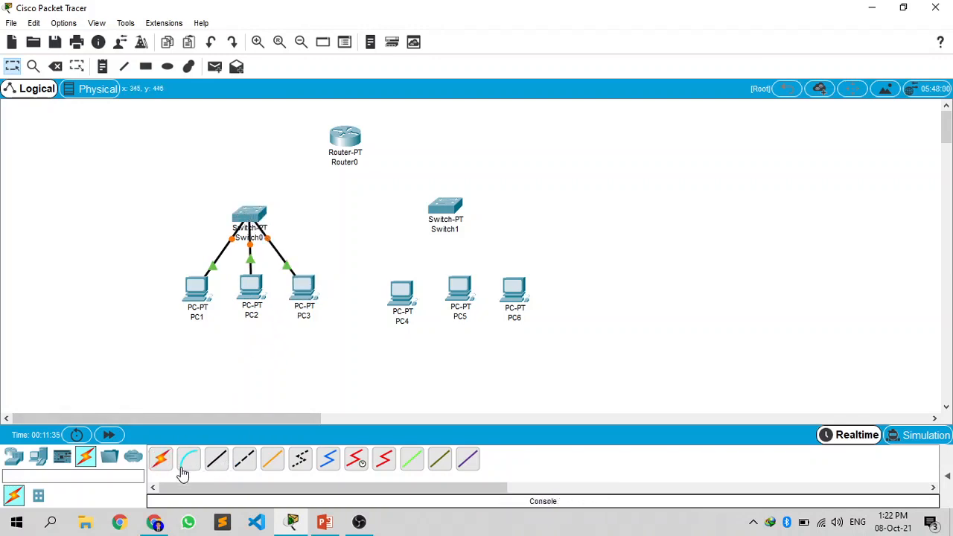
# Step: Connect PC4, PC5 and PC6 to Switch1 using automatically chosen connections
pyautogui.click(162, 460)
pyautogui.click(400, 292)
pyautogui.click(445, 206)
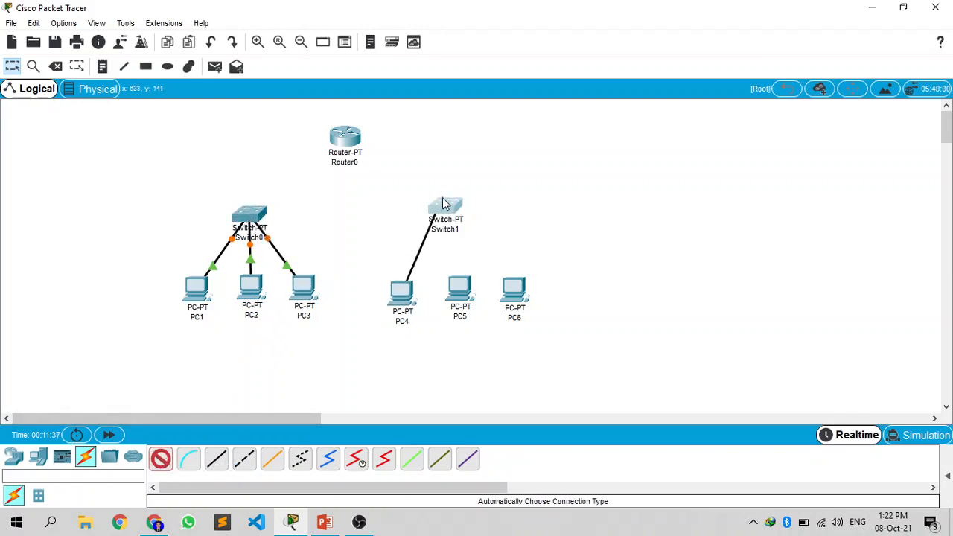
pyautogui.click(161, 460)
pyautogui.click(468, 295)
pyautogui.click(447, 208)
pyautogui.click(161, 460)
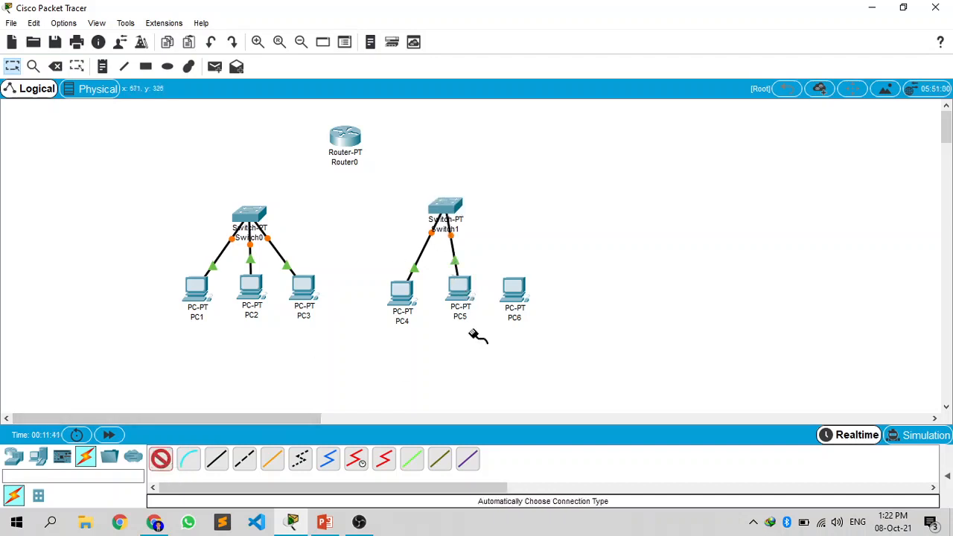
pyautogui.click(514, 292)
pyautogui.click(446, 207)
# Step: Connect Switch0 and Switch1 to Router0 using automatically chosen connections
pyautogui.click(160, 459)
pyautogui.click(250, 216)
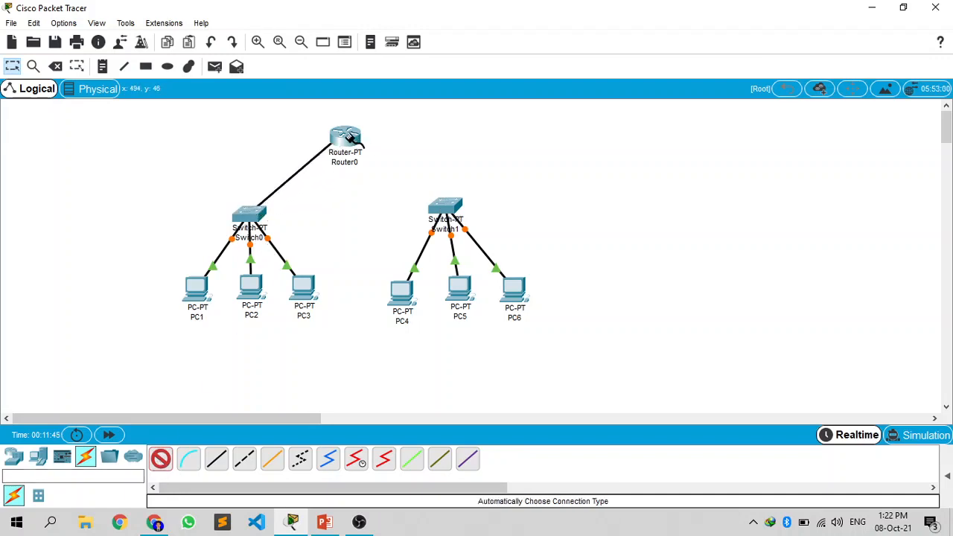
pyautogui.click(349, 138)
pyautogui.click(161, 459)
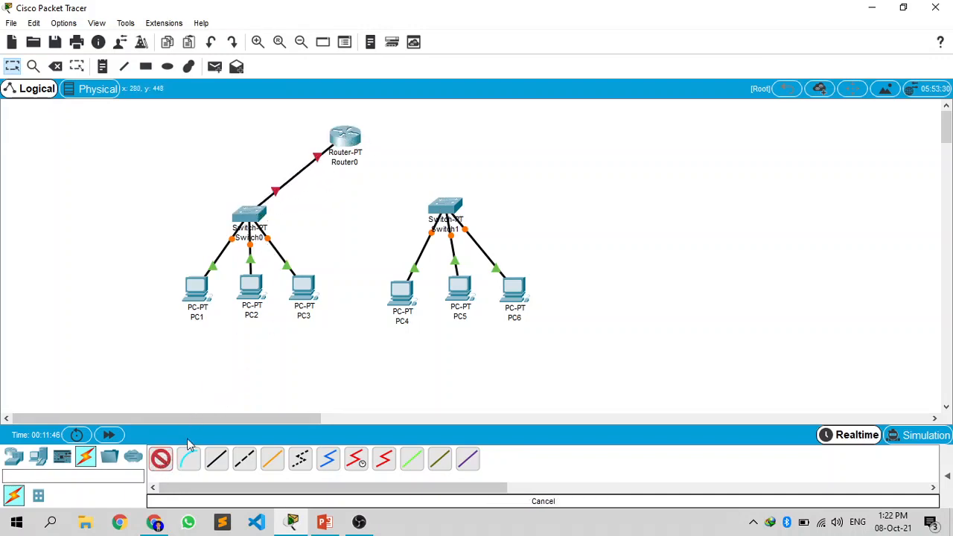
pyautogui.click(461, 216)
pyautogui.click(347, 140)
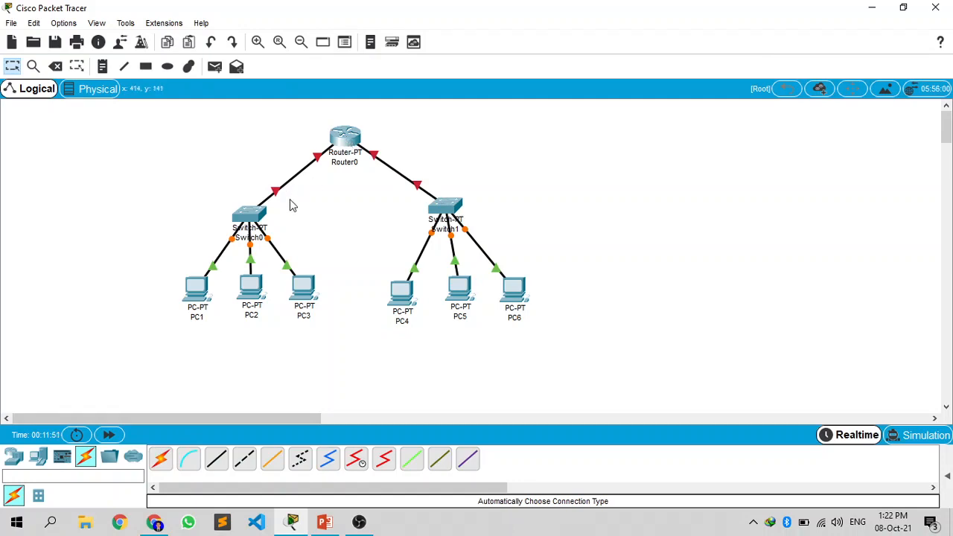
pyautogui.click(343, 138)
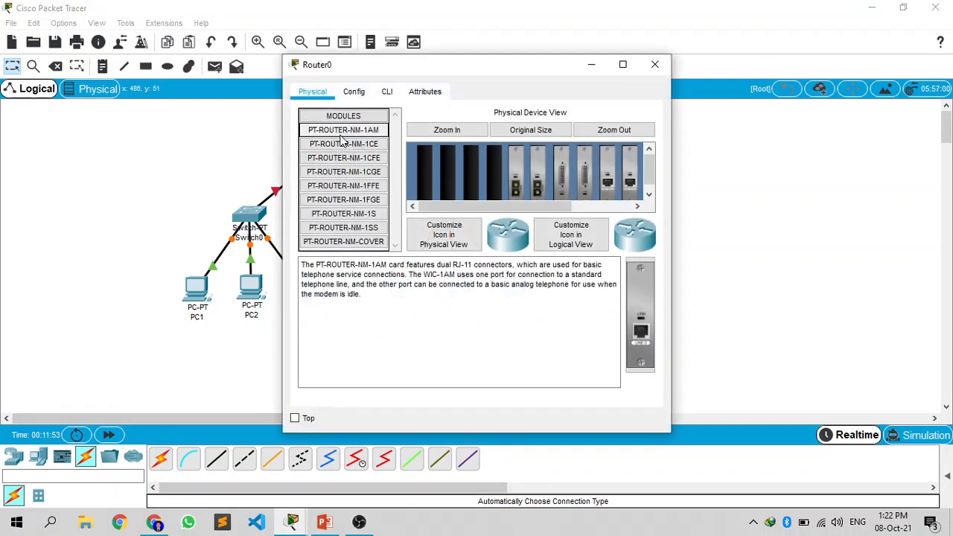
pyautogui.click(354, 95)
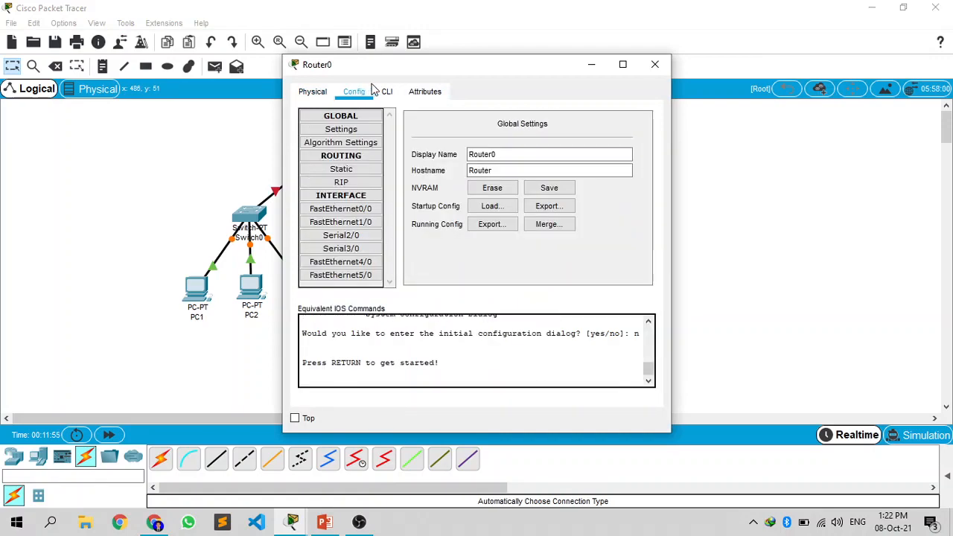
pyautogui.moveTo(410, 72); pyautogui.dragTo(599, 47)
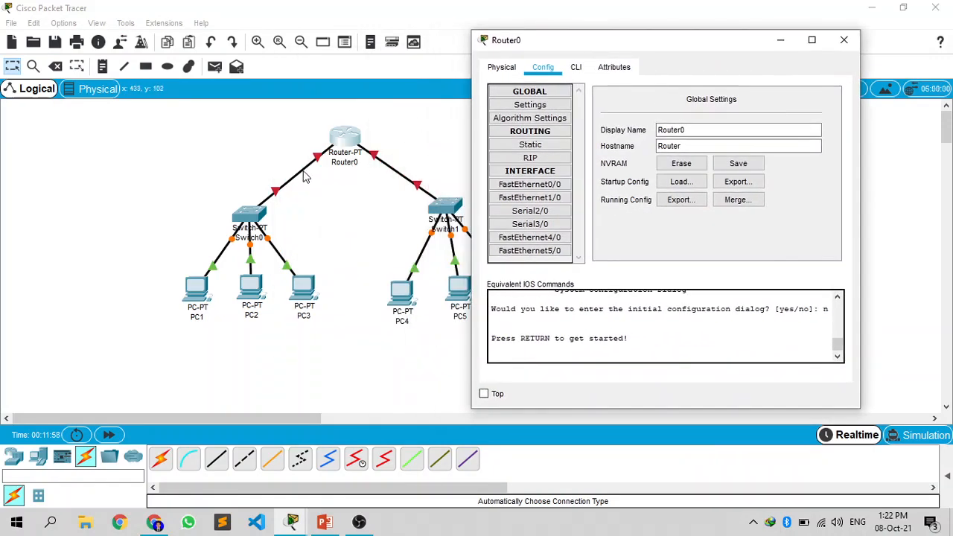
pyautogui.click(841, 39)
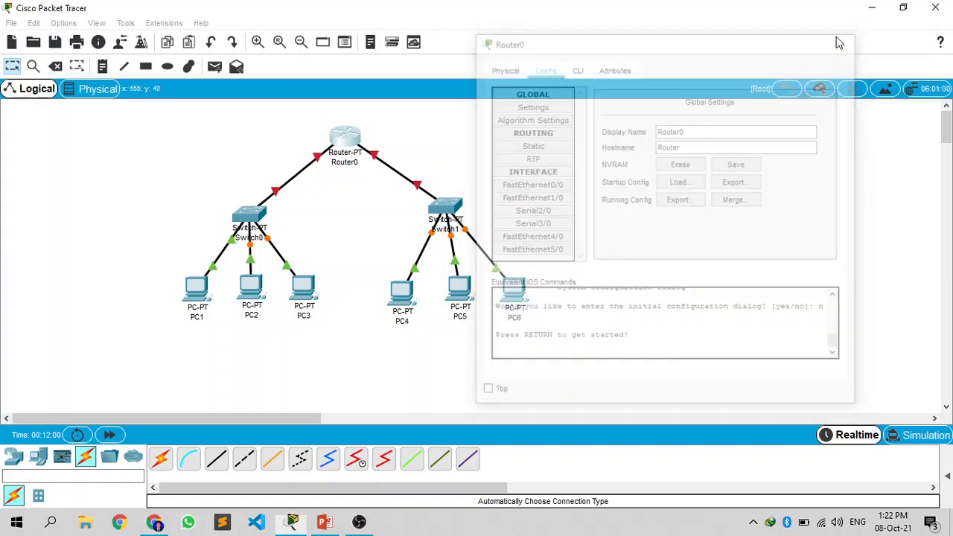
# Step: Turn on the port status of Router0's FastEthernet0/0 and FastEthernet1/0 interfaces
pyautogui.moveTo(299, 181)
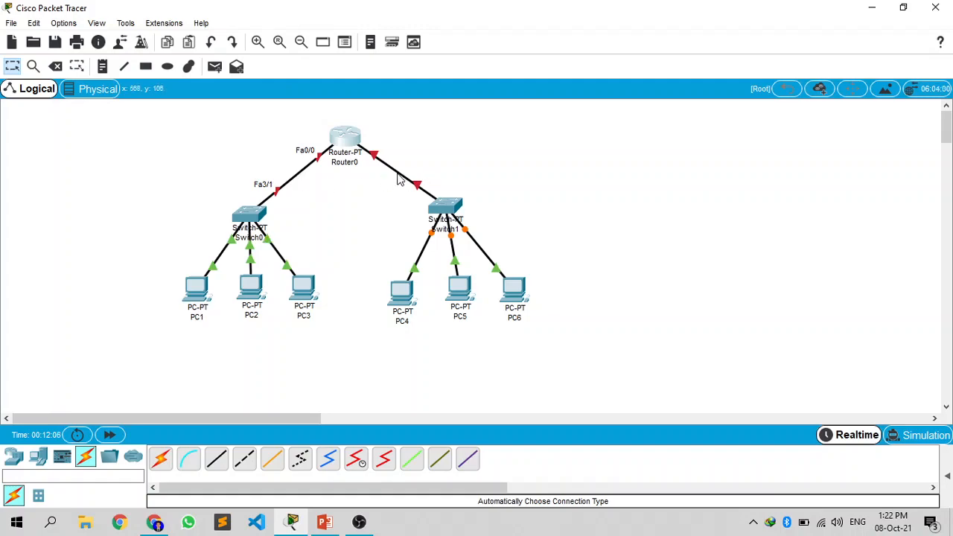
pyautogui.click(340, 147)
pyautogui.click(341, 209)
pyautogui.click(634, 127)
pyautogui.press('Down')
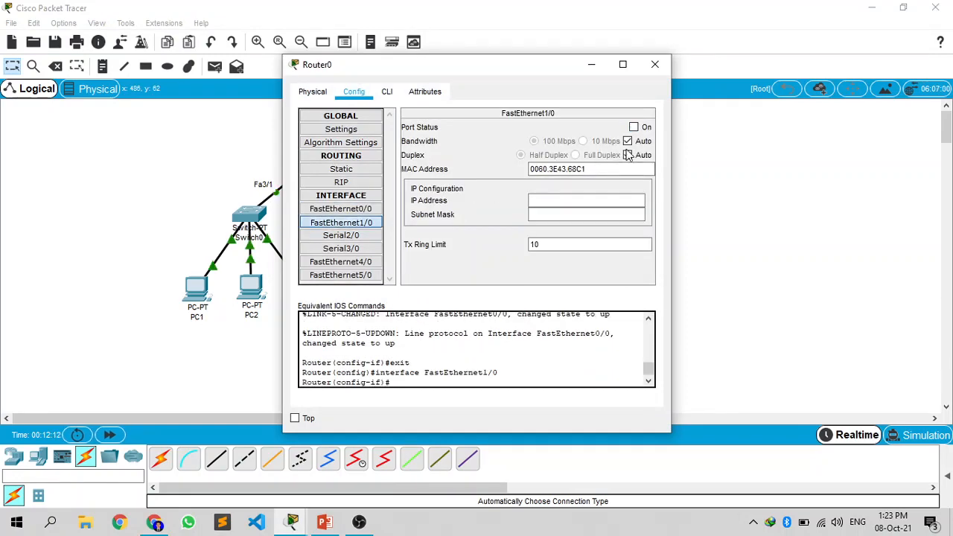
pyautogui.click(633, 127)
pyautogui.click(655, 65)
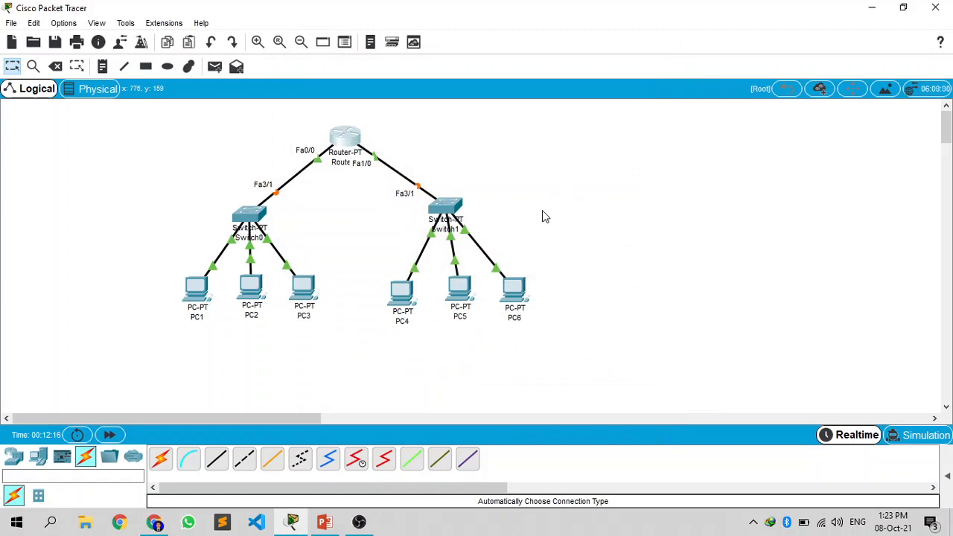
# Step: Configure PC1 with static IP address 192.168.1.1, subnet mask 255.255.255.192 and default gateway 192.168.1.10
pyautogui.click(203, 291)
pyautogui.click(399, 92)
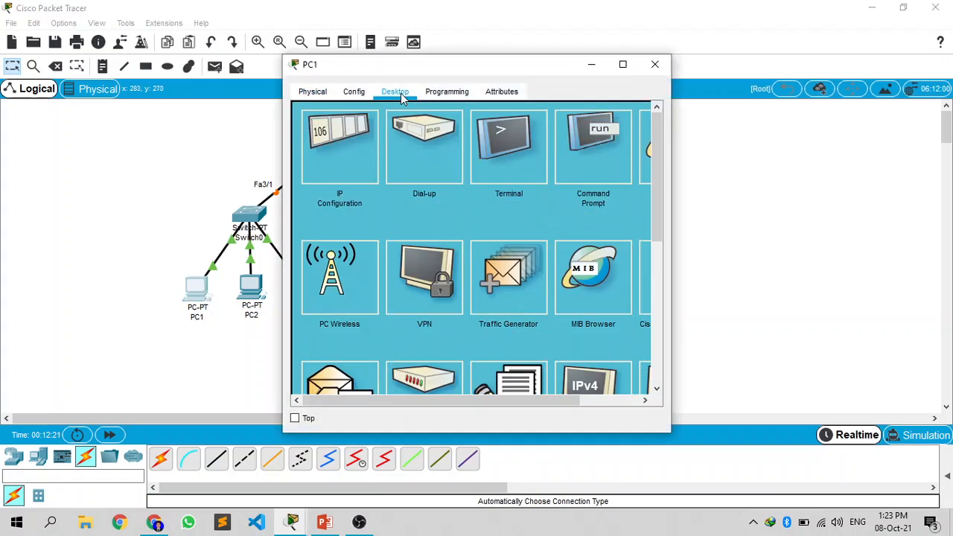
pyautogui.click(354, 154)
pyautogui.click(447, 189)
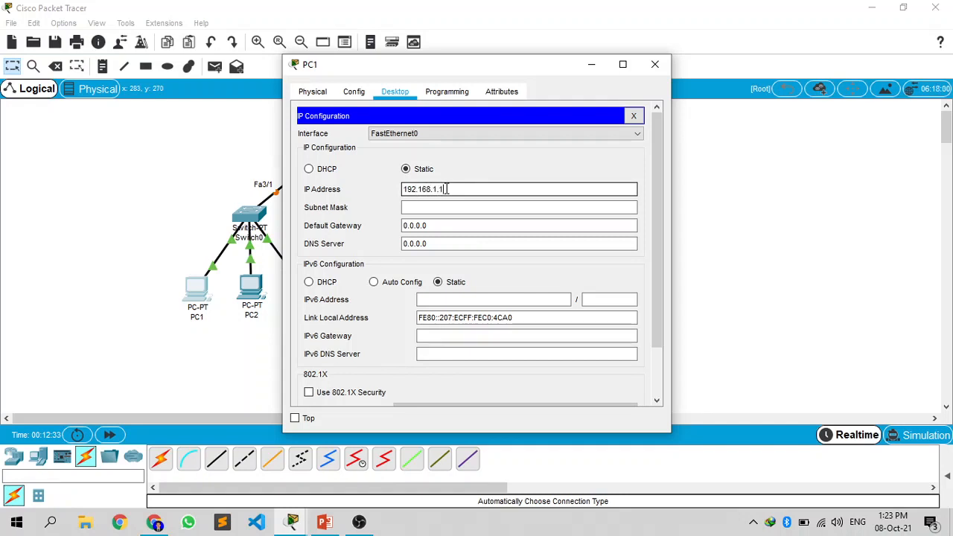
pyautogui.click(456, 206)
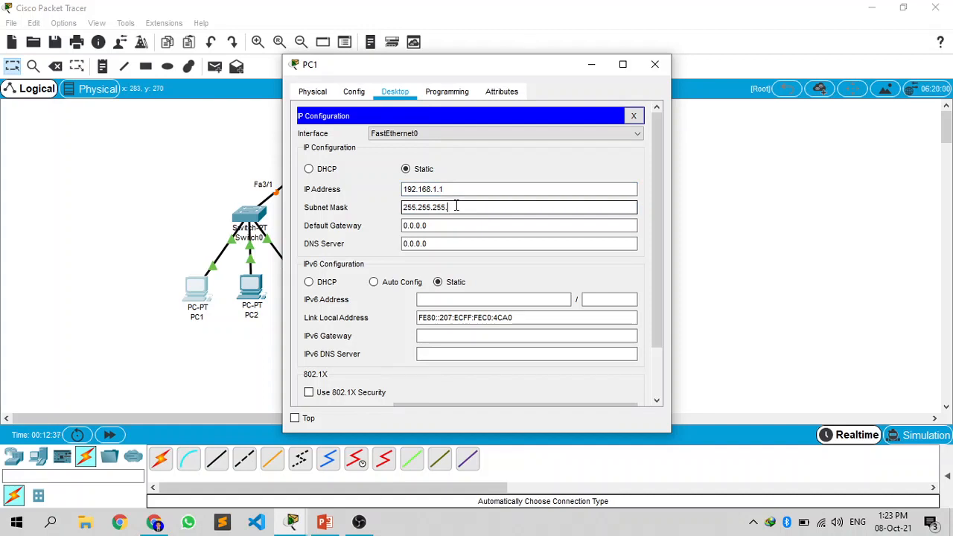
pyautogui.click(460, 225)
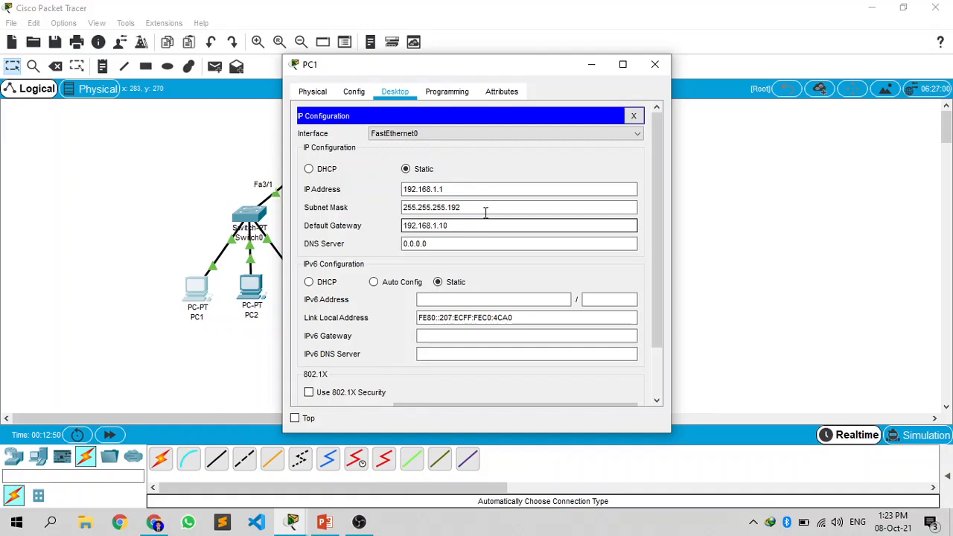
pyautogui.moveTo(549, 68)
pyautogui.mouseDown()
pyautogui.moveTo(509, 85)
pyautogui.moveTo(534, 75)
pyautogui.mouseUp()
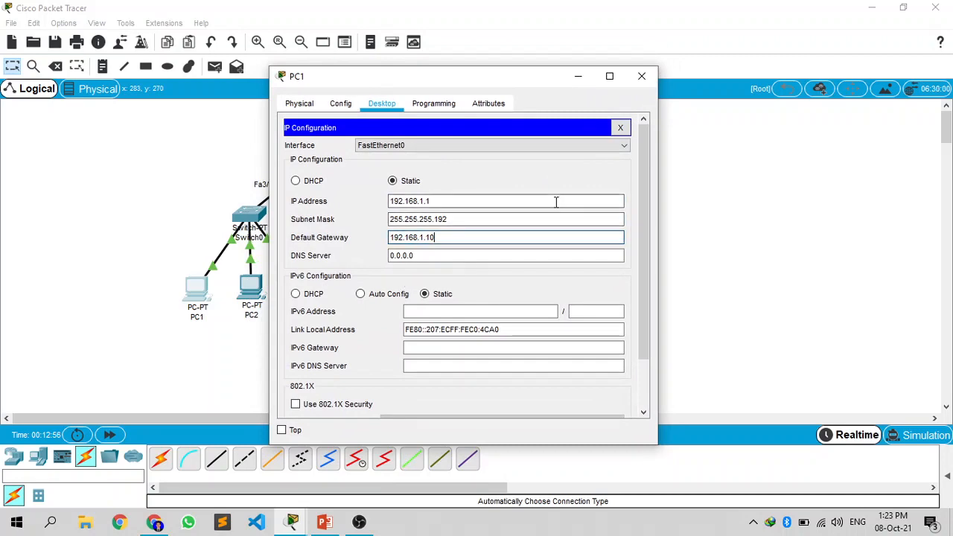
pyautogui.click(642, 77)
# Step: Configure PC2 with static IP address 192.168.1.2, subnet mask 255.255.255.192 and a default gateway
pyautogui.click(253, 298)
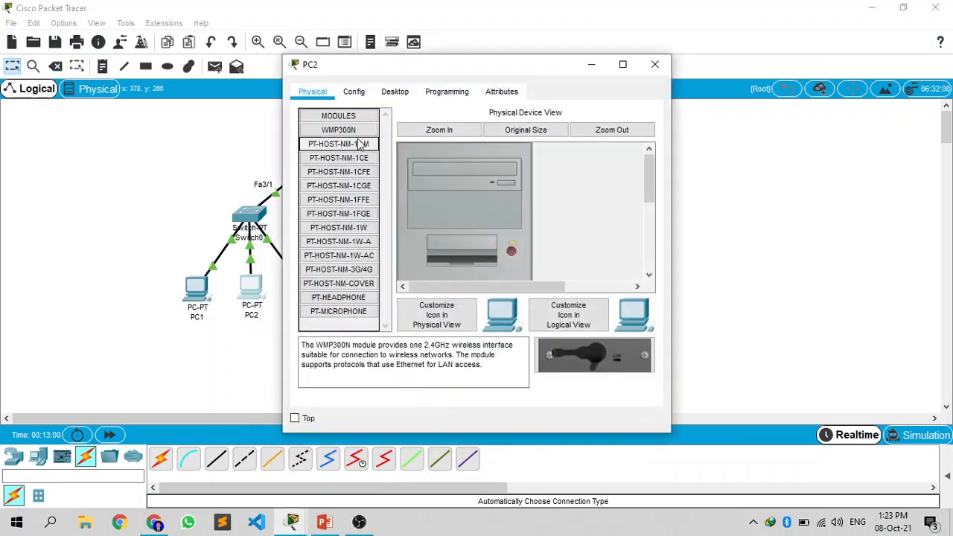
pyautogui.click(386, 92)
pyautogui.click(342, 167)
pyautogui.click(422, 190)
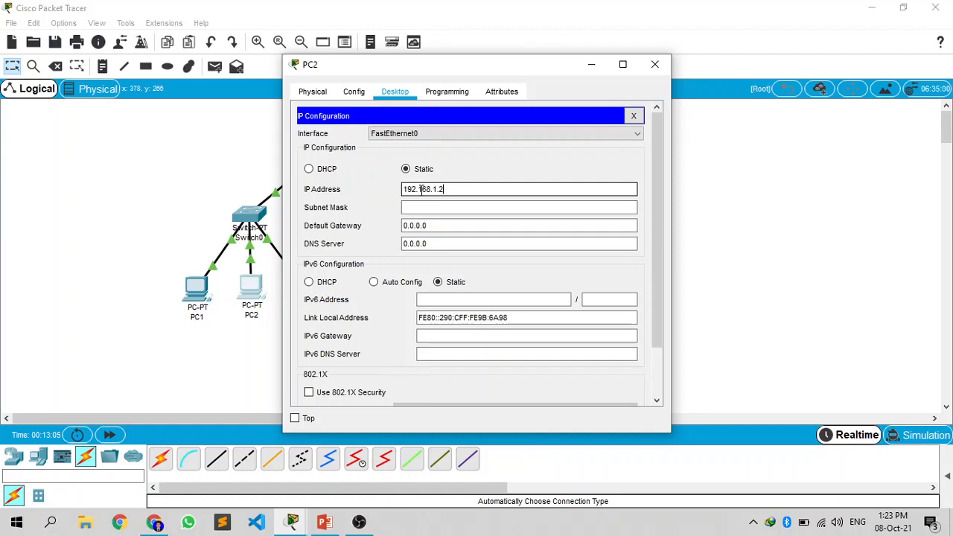
pyautogui.click(421, 208)
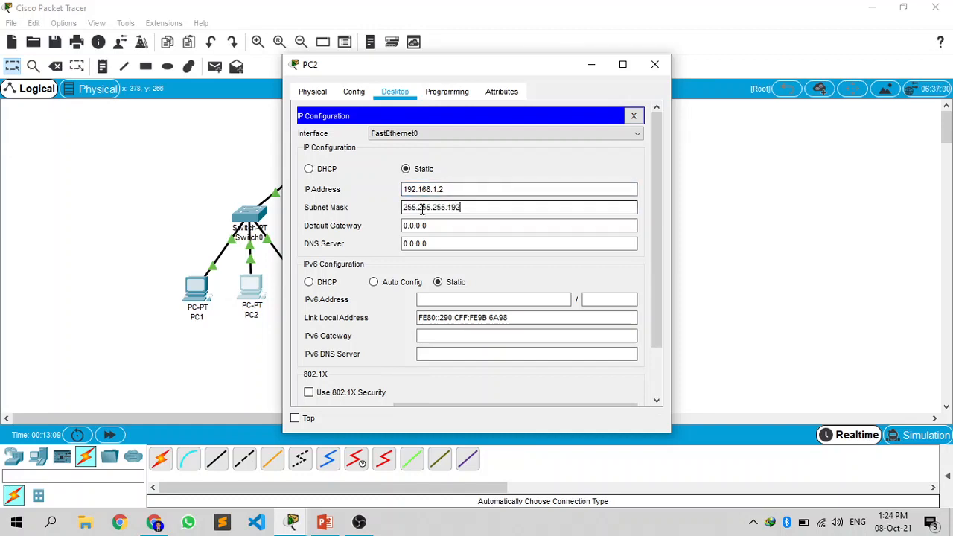
pyautogui.click(458, 224)
pyautogui.press('BackSpace')
pyautogui.press('BackSpace')
pyautogui.press('BackSpace')
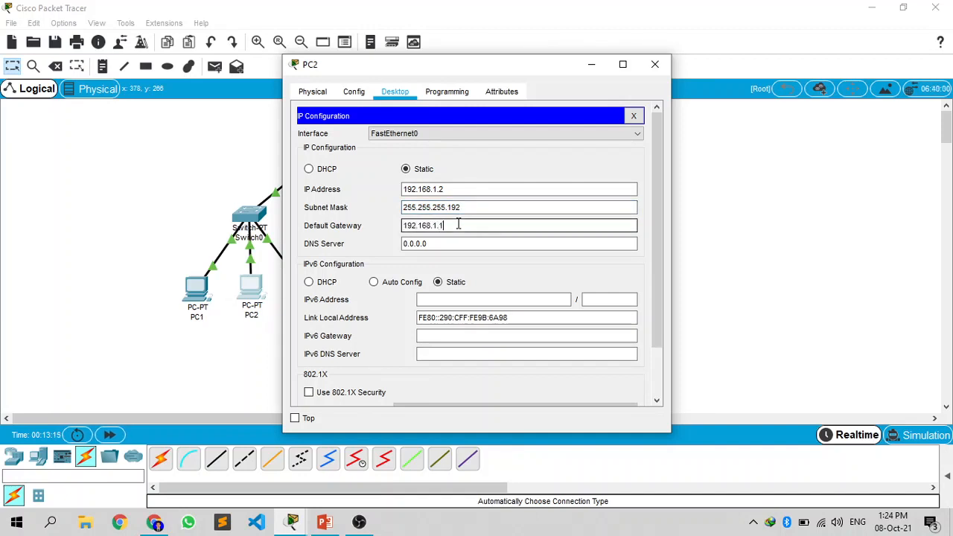
pyautogui.click(656, 64)
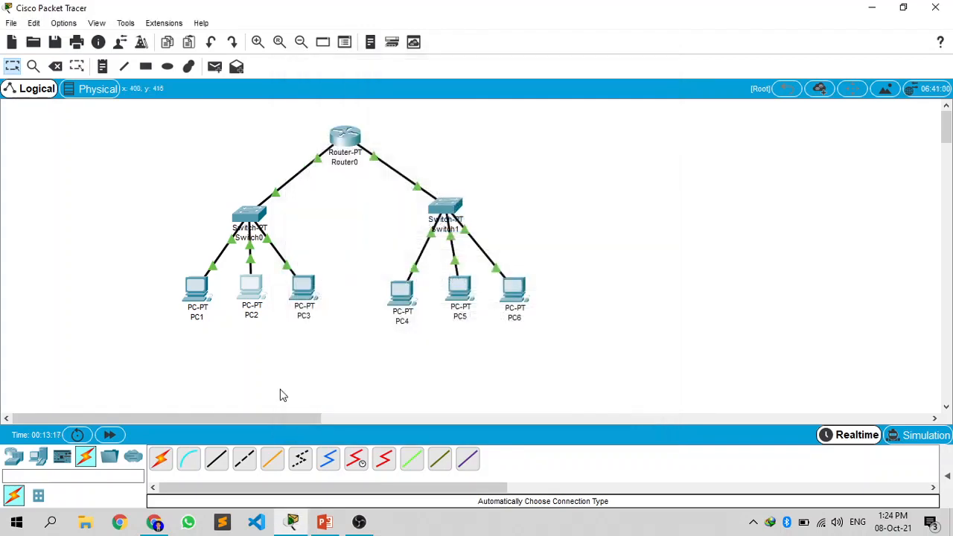
# Step: Configure PC3 with static IP address 192.168.1.3 and fill in its subnet mask
pyautogui.click(305, 303)
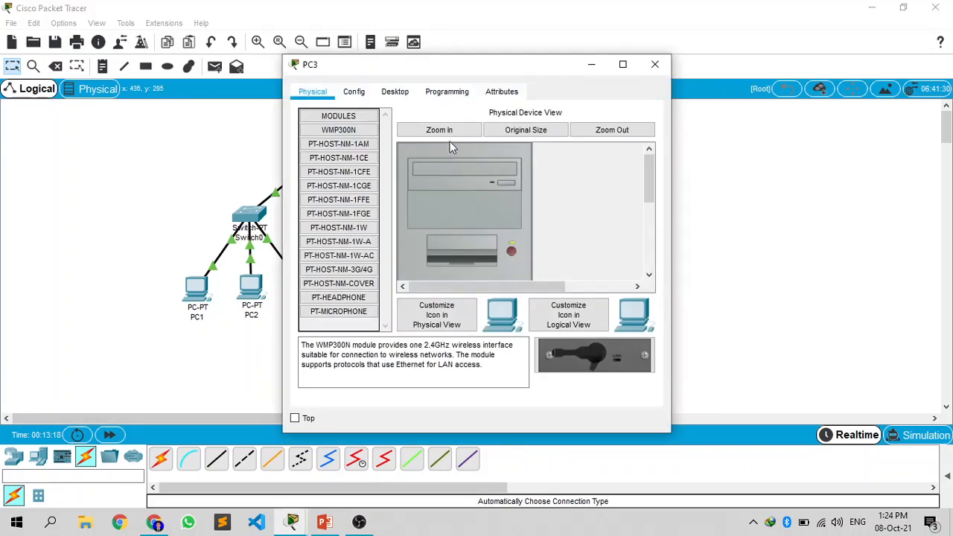
pyautogui.click(394, 91)
pyautogui.click(356, 156)
pyautogui.click(477, 208)
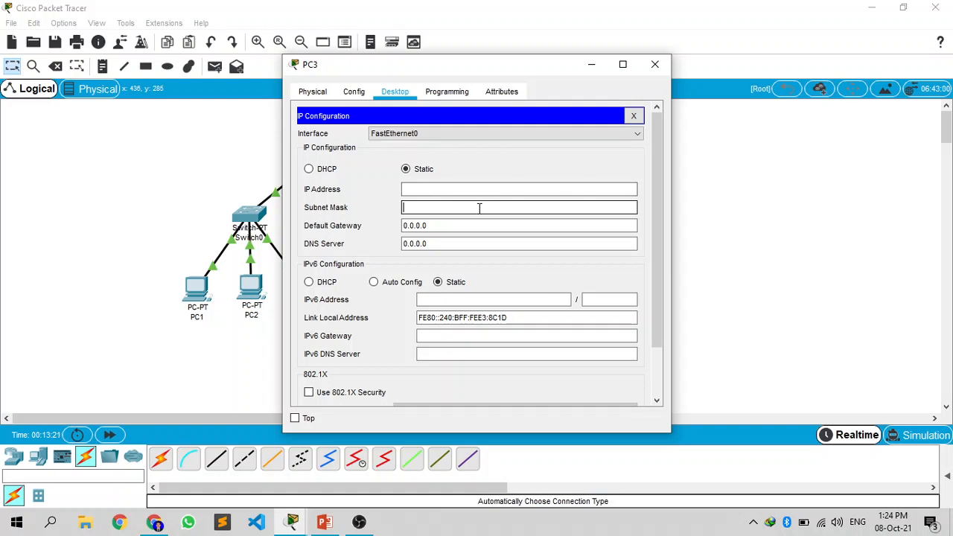
pyautogui.click(490, 190)
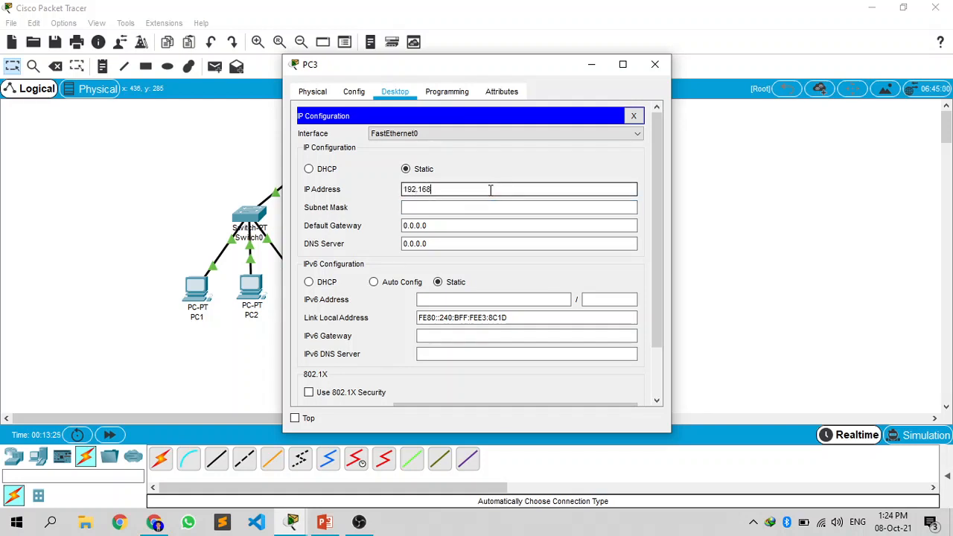
pyautogui.write('192.168.1.3')
pyautogui.click(479, 207)
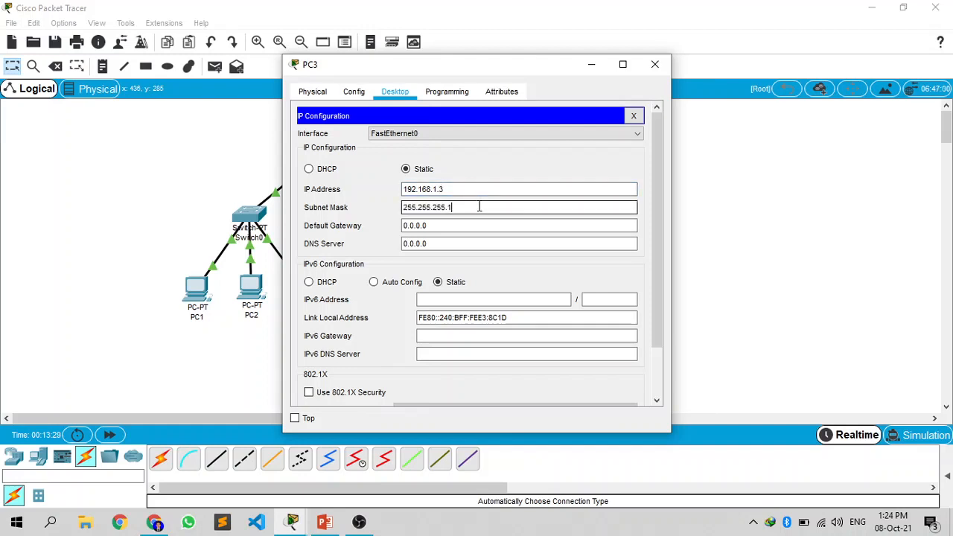
pyautogui.click(655, 64)
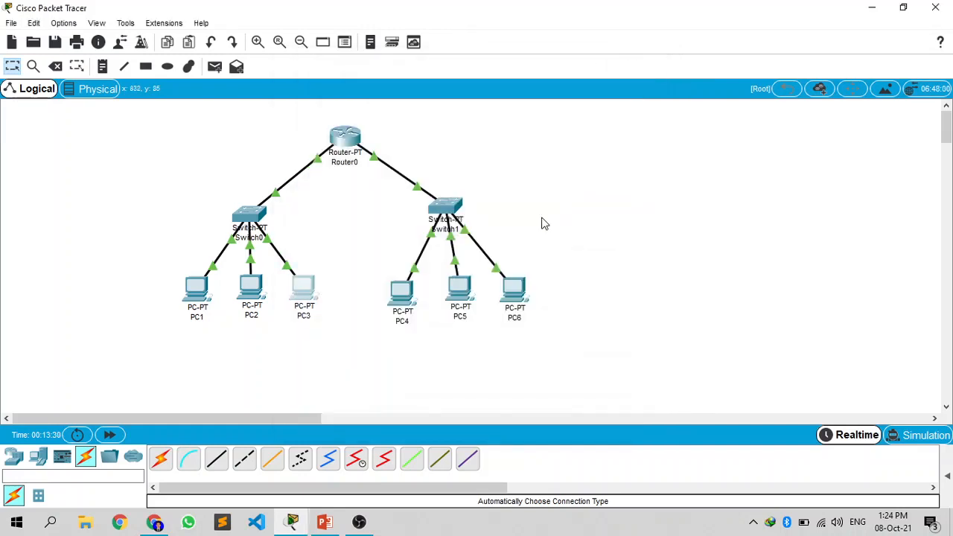
# Step: Give PC4 the static IP address 192.168.1.65 with subnet mask 255.255.255.192
pyautogui.click(399, 290)
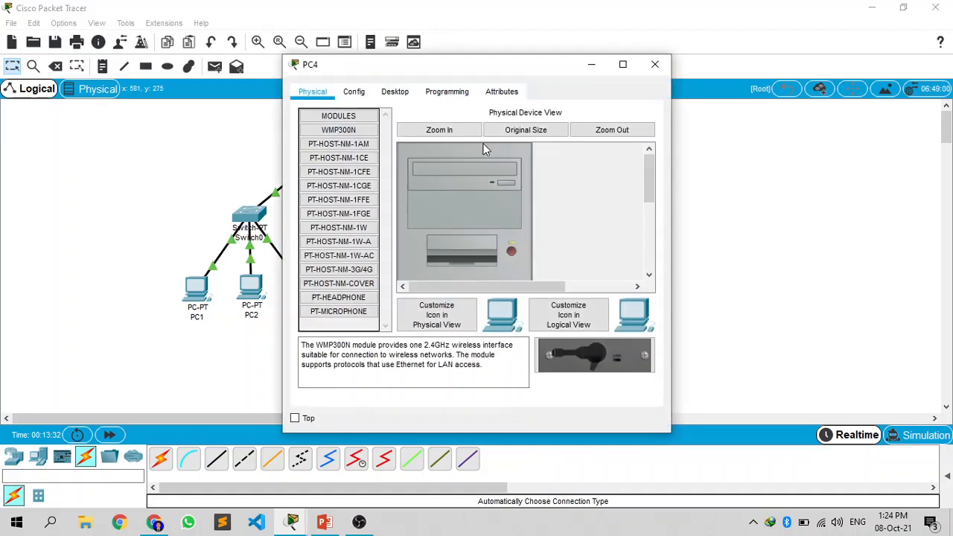
pyautogui.click(395, 91)
pyautogui.click(369, 141)
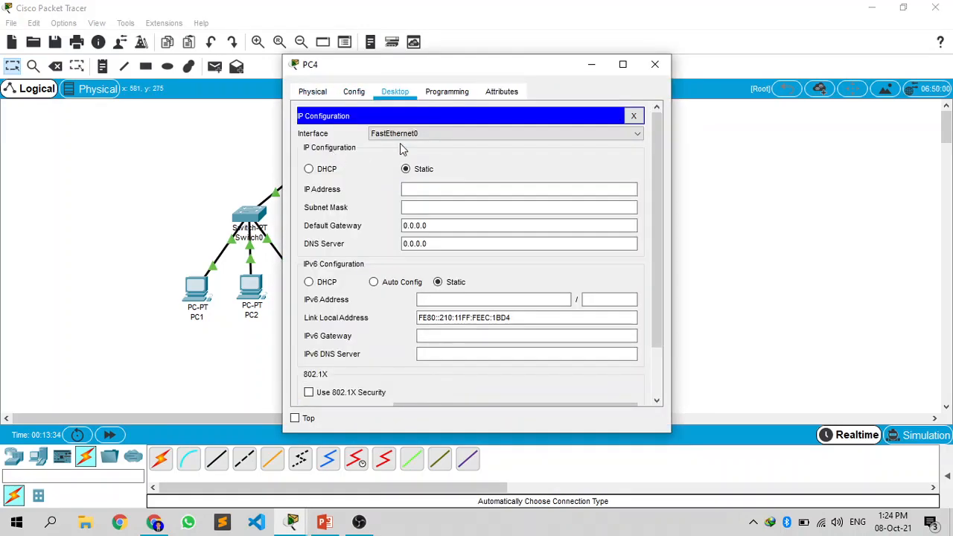
pyautogui.click(433, 187)
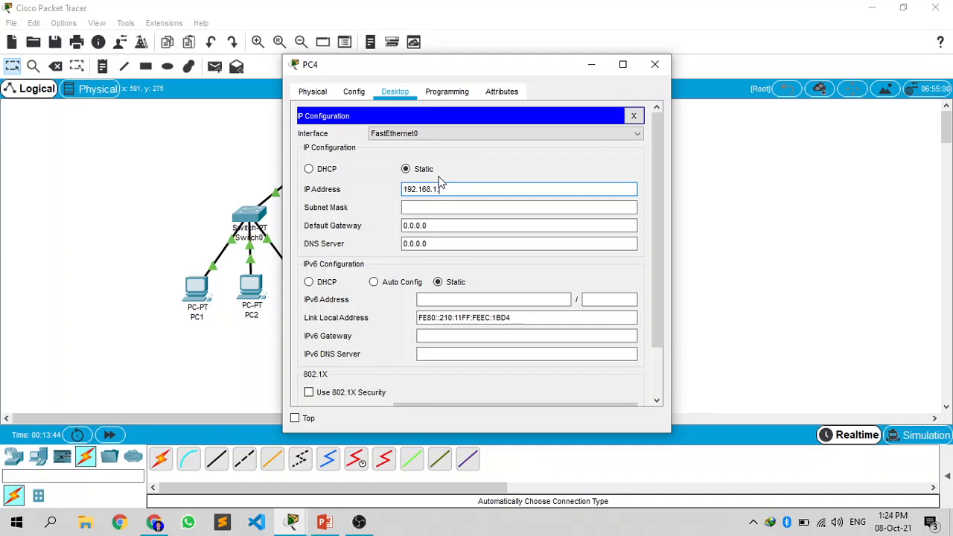
pyautogui.write('192.1')
pyautogui.write('65')
pyautogui.click(440, 206)
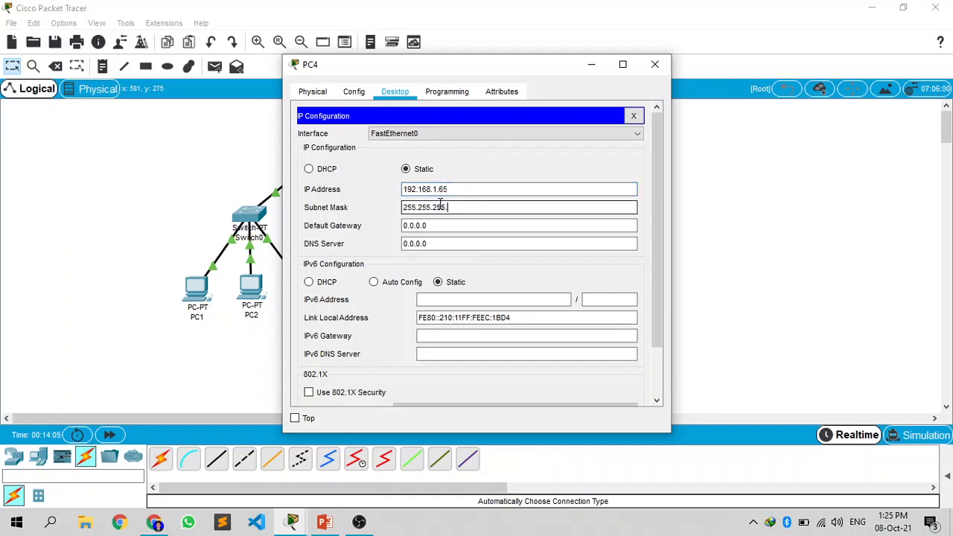
pyautogui.write('192')
# Step: Set PC4's default gateway to 192.168.1.100 and close its configuration window
pyautogui.click(470, 225)
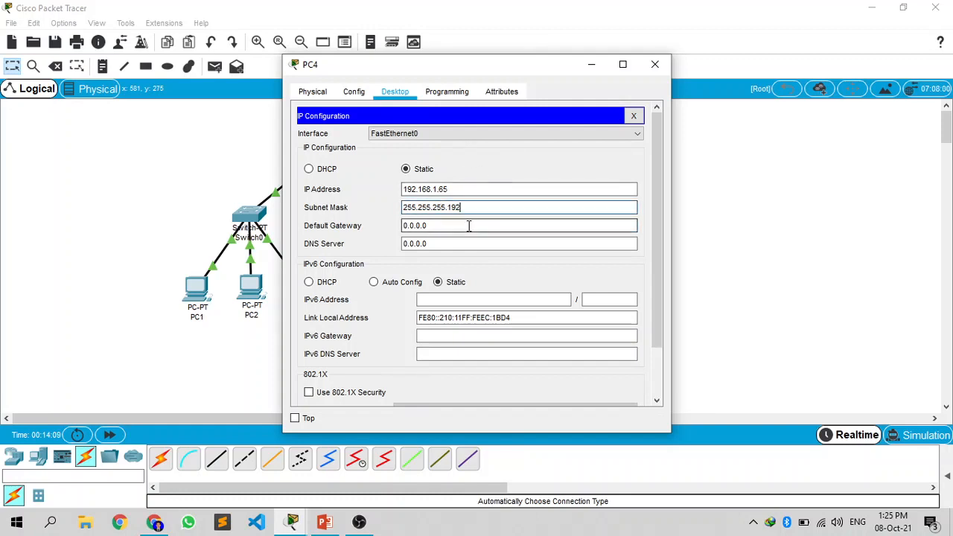
pyautogui.press('BackSpace')
pyautogui.press('BackSpace')
pyautogui.press('BackSpace')
pyautogui.press('BackSpace')
pyautogui.press('BackSpace')
pyautogui.press('BackSpace')
pyautogui.write('192.168')
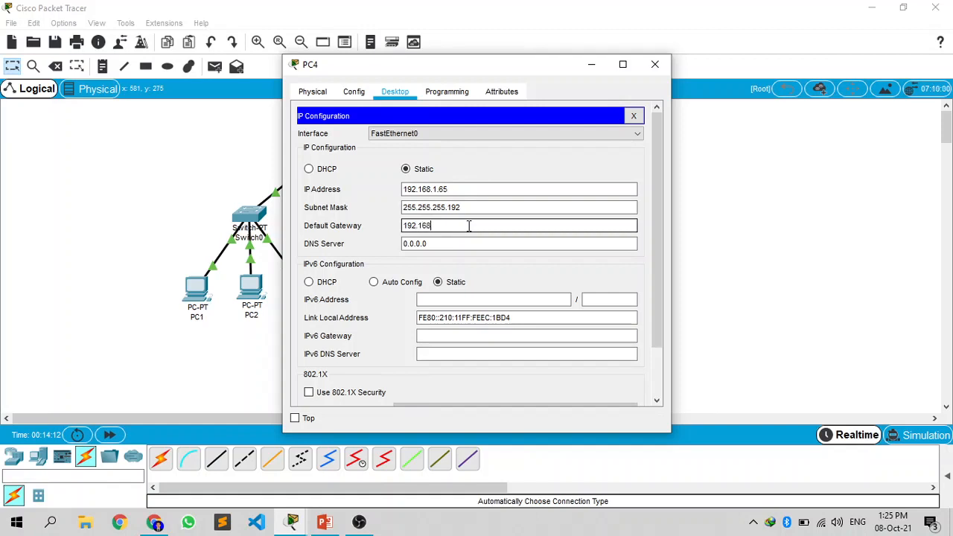
pyautogui.write('.1.100')
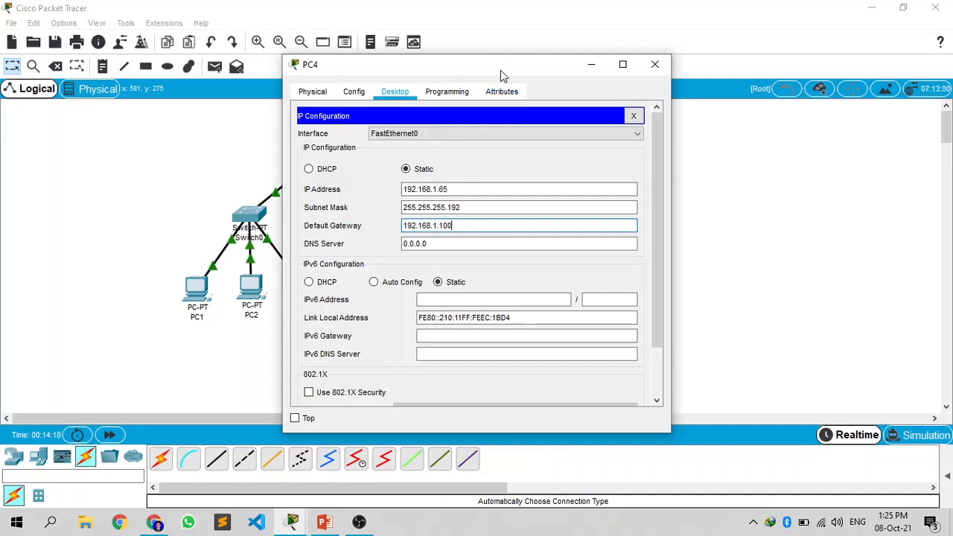
pyautogui.moveTo(500, 70)
pyautogui.mouseDown()
pyautogui.moveTo(469, 70)
pyautogui.moveTo(490, 66)
pyautogui.mouseUp()
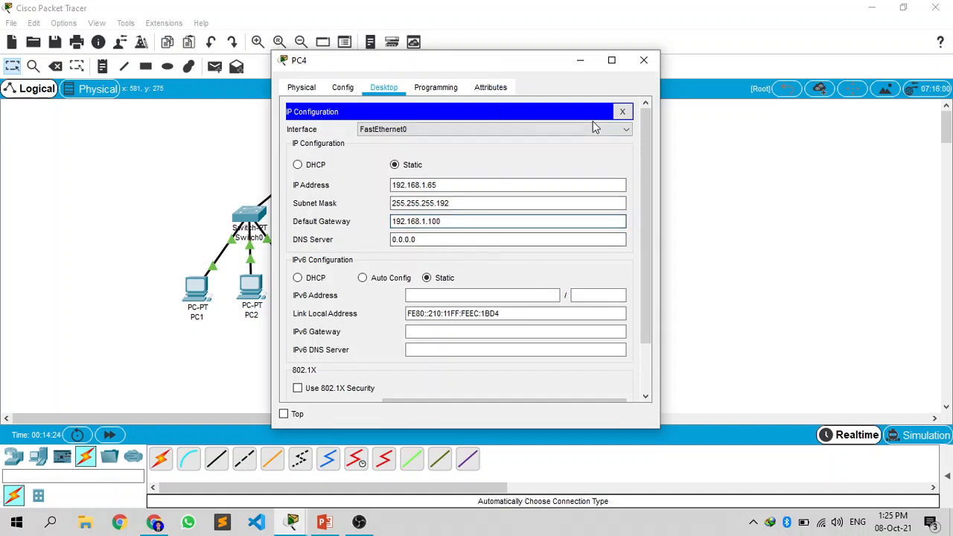
pyautogui.moveTo(500, 70)
pyautogui.mouseDown()
pyautogui.moveTo(485, 68)
pyautogui.moveTo(514, 66)
pyautogui.mouseUp()
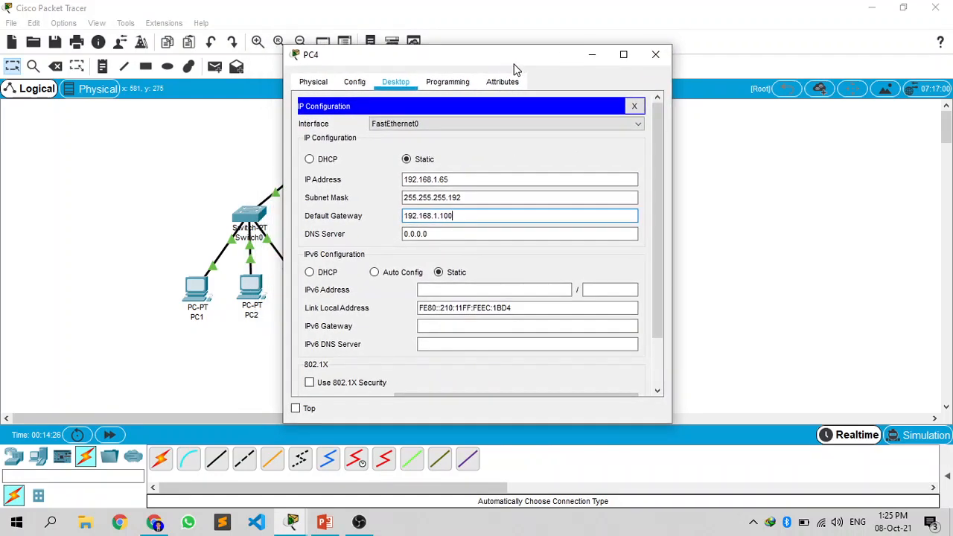
pyautogui.click(656, 58)
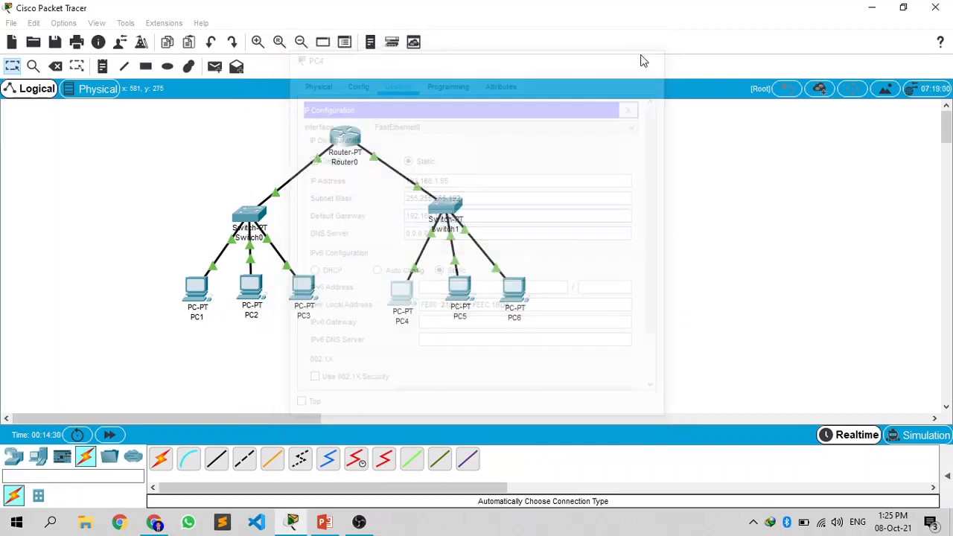
# Step: Configure PC5 with static IP address 192.168.1.66 and subnet mask 255.255.255.192
pyautogui.click(459, 288)
pyautogui.click(394, 91)
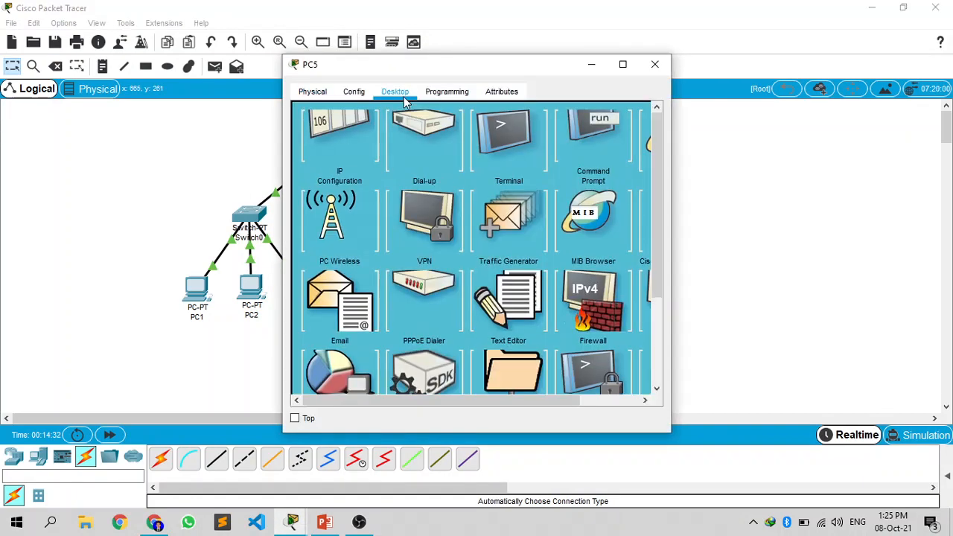
pyautogui.click(344, 203)
pyautogui.click(458, 188)
pyautogui.write('192.168.1.')
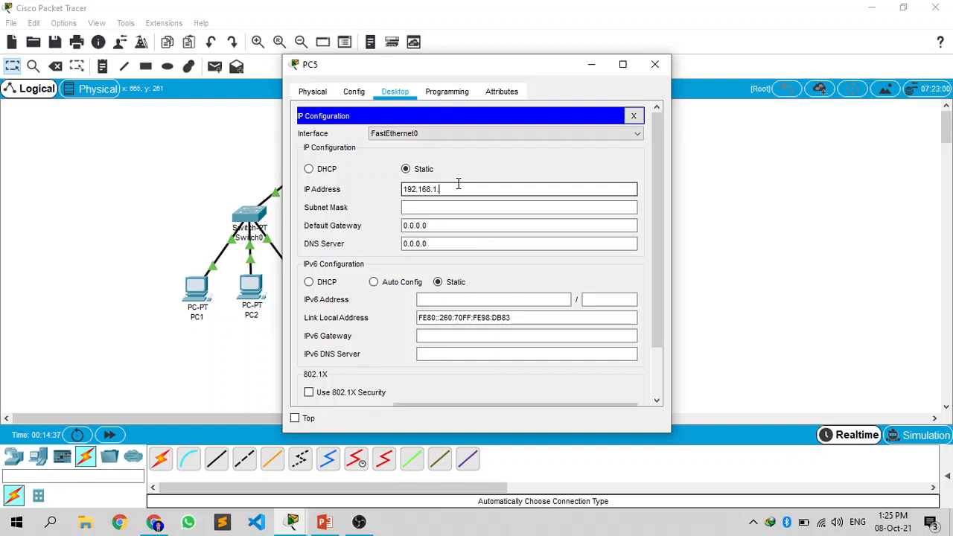
pyautogui.write('66')
pyautogui.click(467, 206)
pyautogui.write('192')
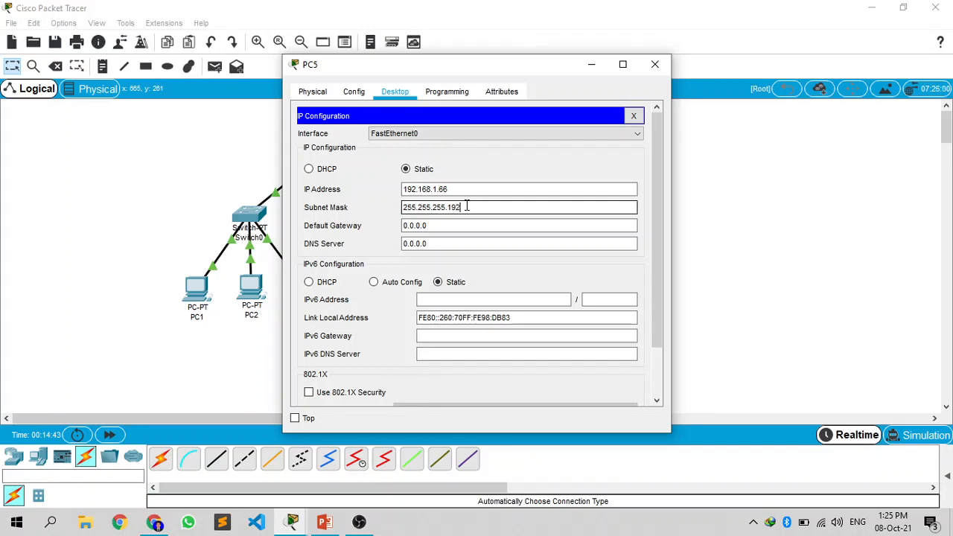
pyautogui.click(654, 65)
# Step: Configure PC6 with static IP address 192.168.1.67 and subnet mask 255.255.255.192
pyautogui.click(514, 289)
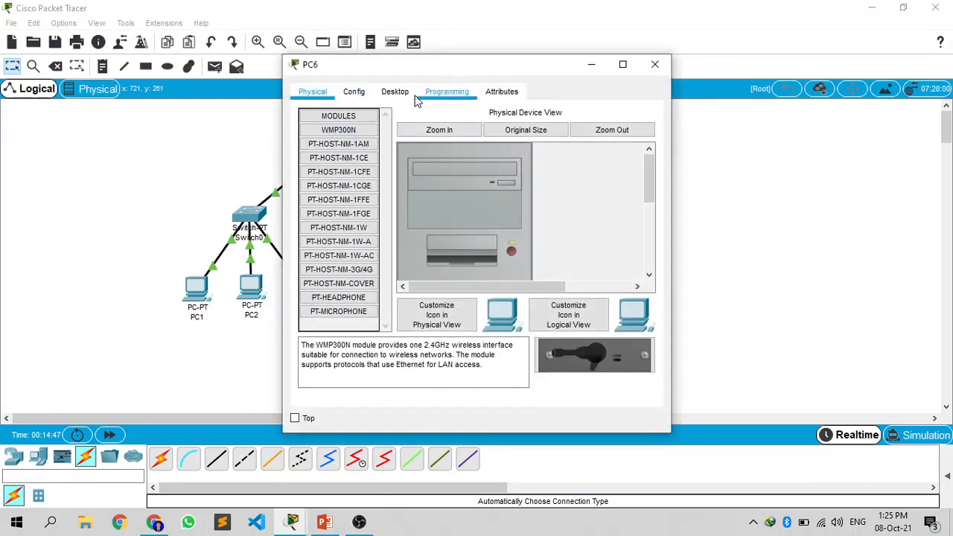
pyautogui.click(395, 92)
pyautogui.click(357, 148)
pyautogui.click(460, 191)
pyautogui.write('192.168.1')
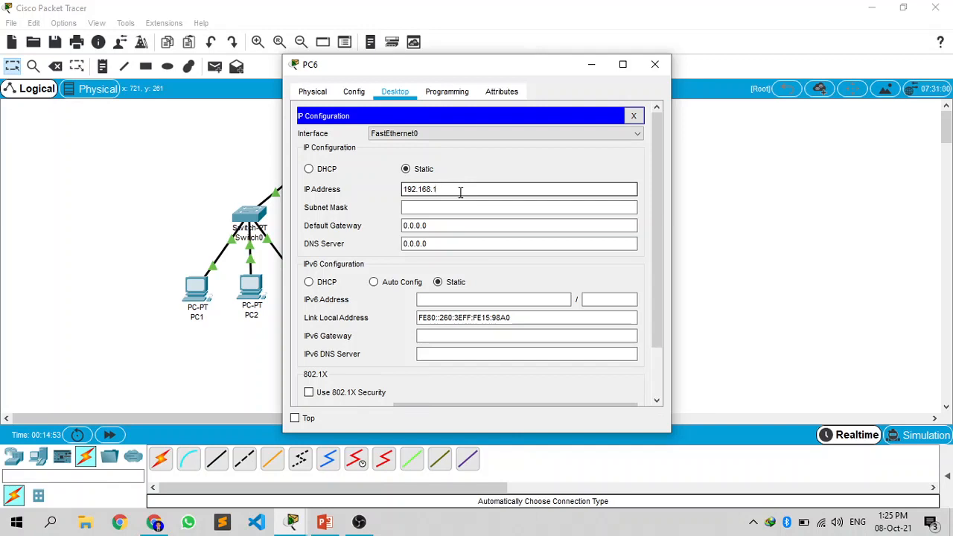
pyautogui.write('.67')
pyautogui.click(453, 206)
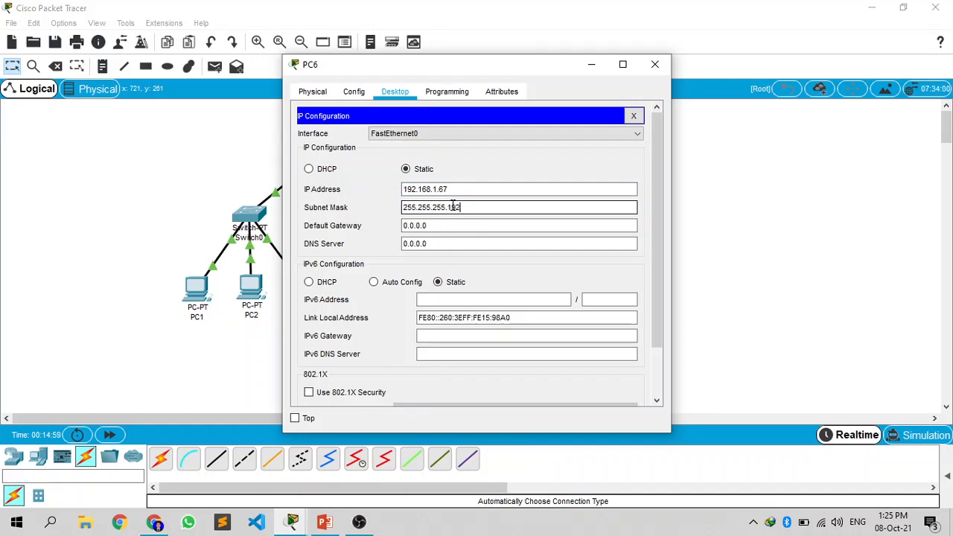
pyautogui.click(655, 64)
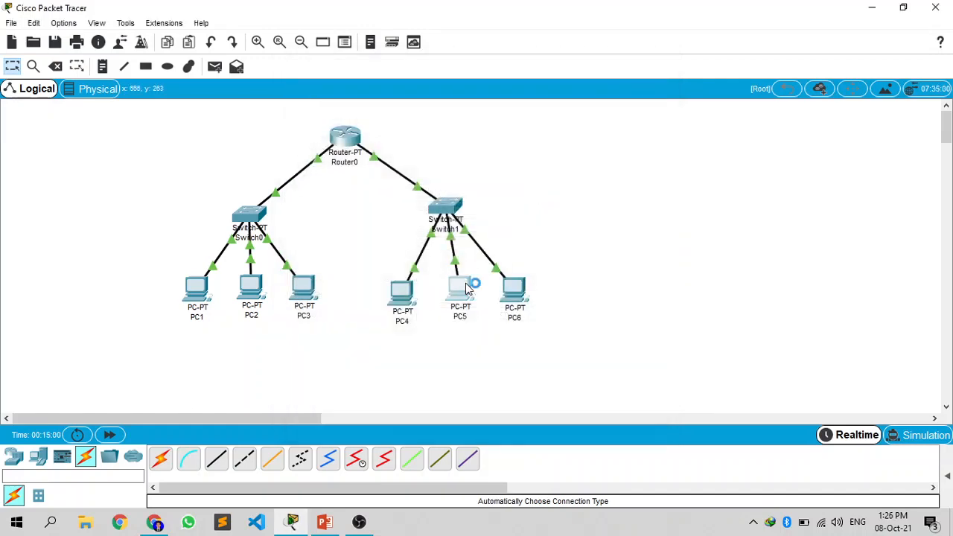
# Step: Review the IP configurations of PC5 and PC4, checking their addresses, subnet masks and default gateways
pyautogui.click(459, 289)
pyautogui.click(347, 151)
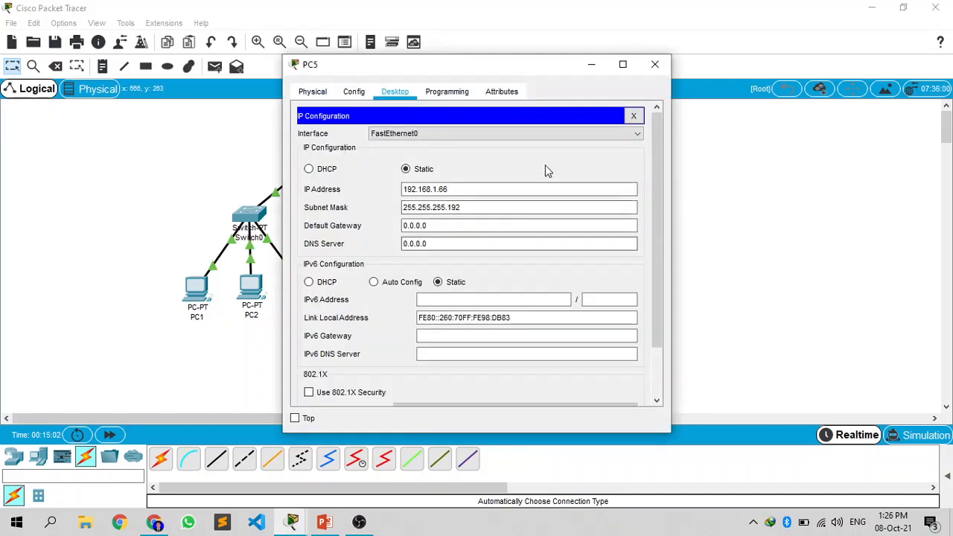
pyautogui.click(656, 64)
pyautogui.click(401, 290)
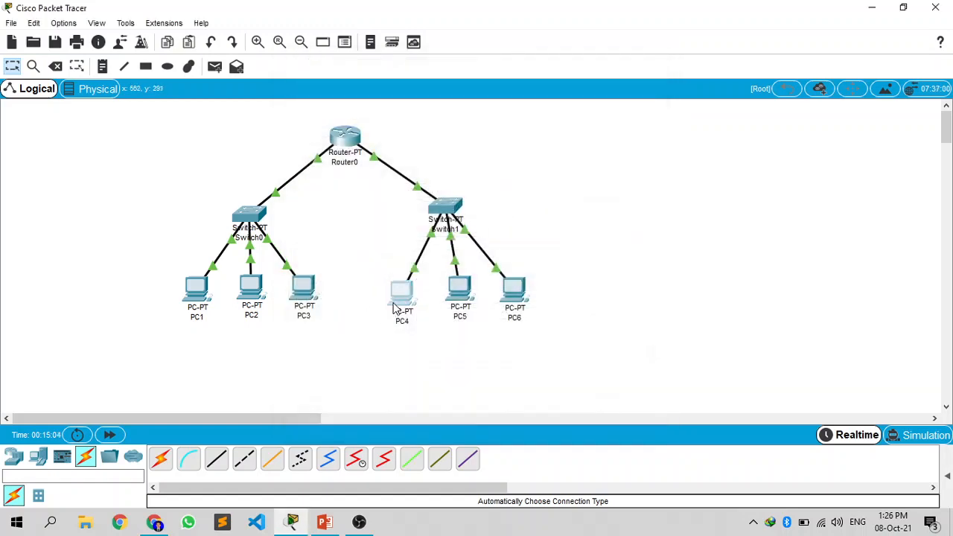
pyautogui.click(353, 146)
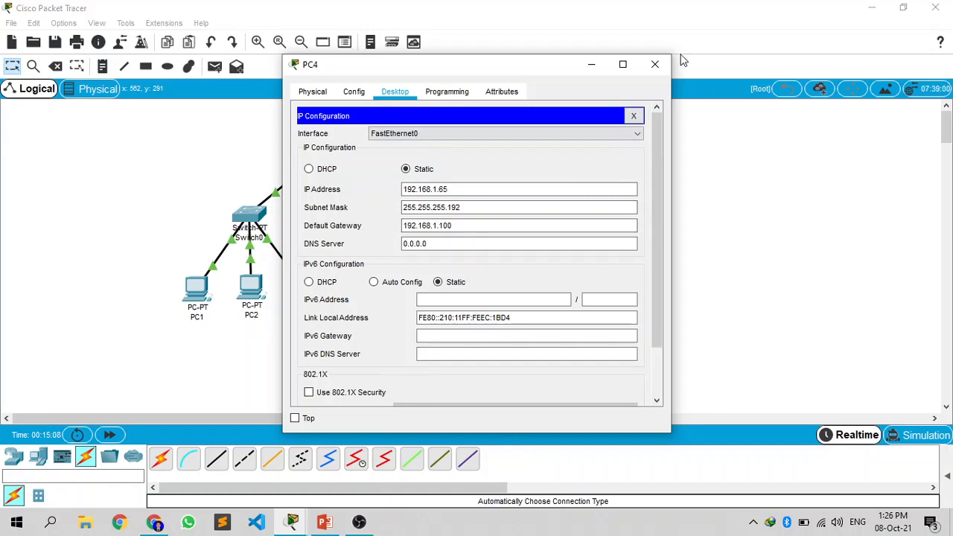
pyautogui.click(655, 64)
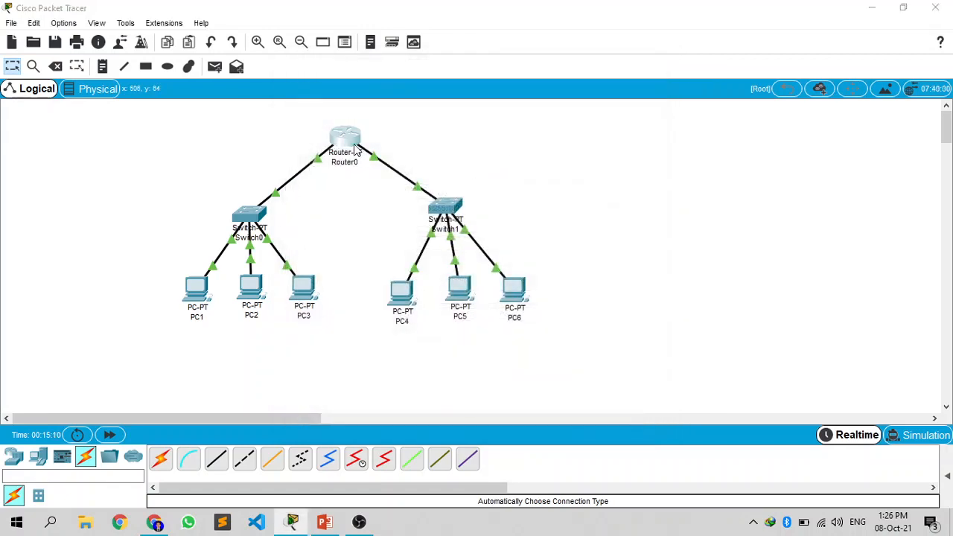
# Step: Assign IP address 192.168.1.10 and subnet mask 255.255.255.192 to Router0's FastEthernet0/0 interface
pyautogui.click(345, 138)
pyautogui.click(341, 209)
pyautogui.click(563, 201)
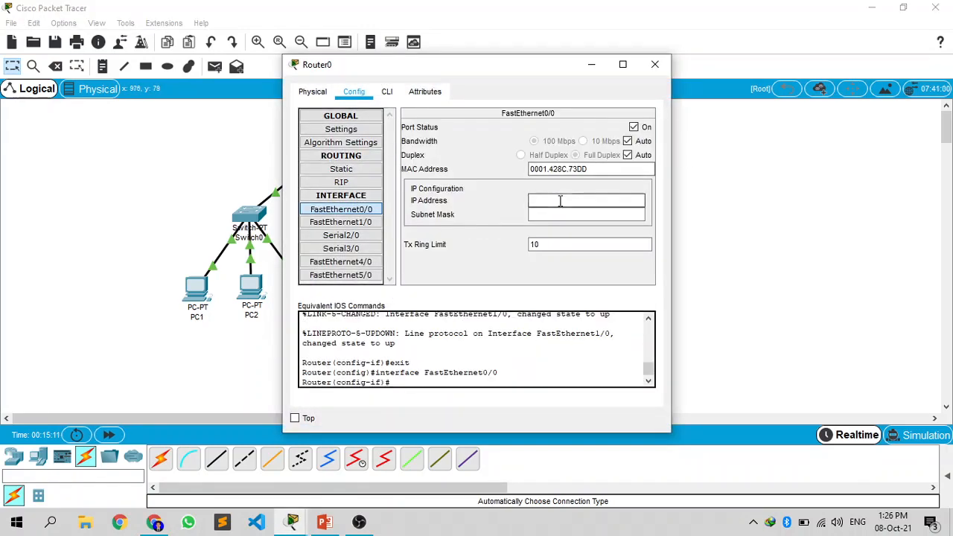
pyautogui.write('192')
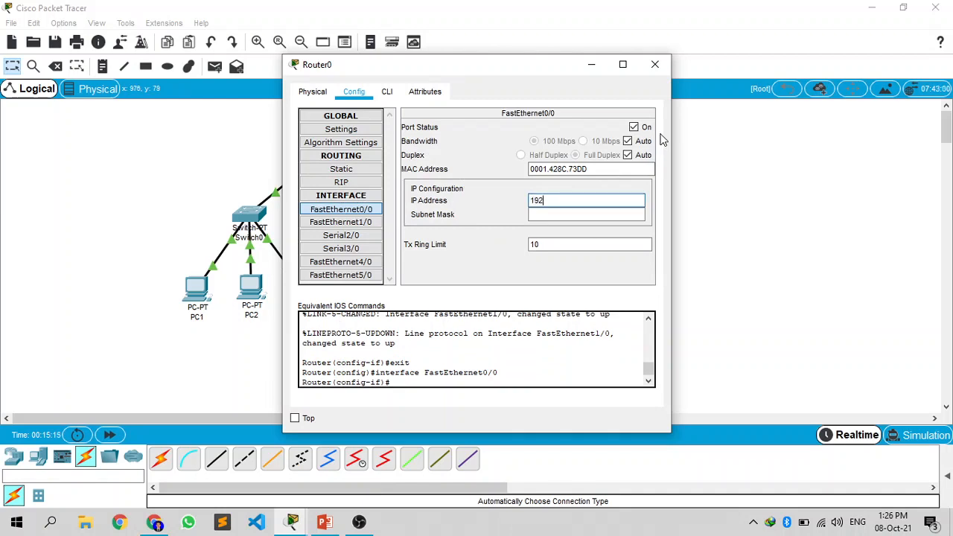
pyautogui.write('.168.1.10')
pyautogui.click(602, 216)
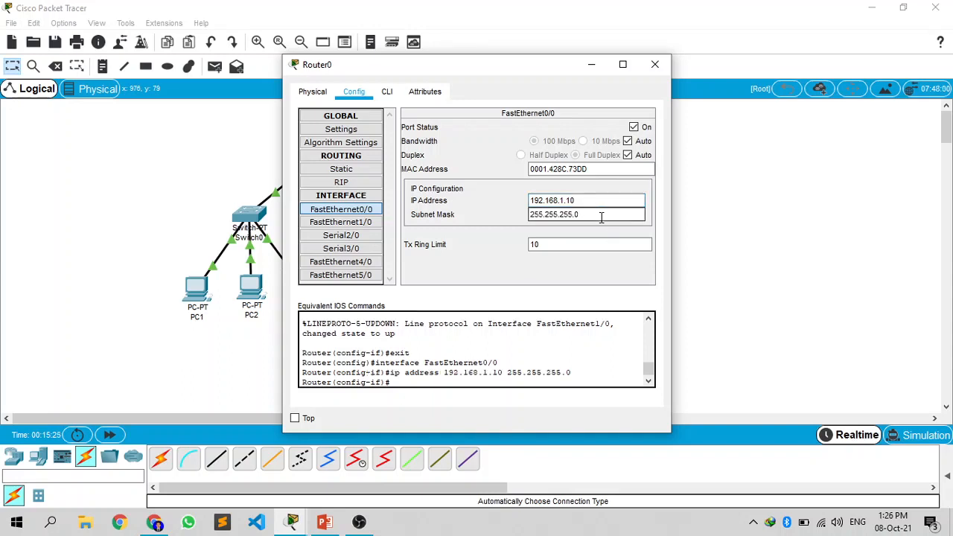
pyautogui.press('BackSpace')
pyautogui.write('192')
# Step: Assign IP address 192.168.1.100 and subnet mask 255.255.255.192 to Router0's FastEthernet1/0 interface
pyautogui.click(656, 66)
pyautogui.click(347, 145)
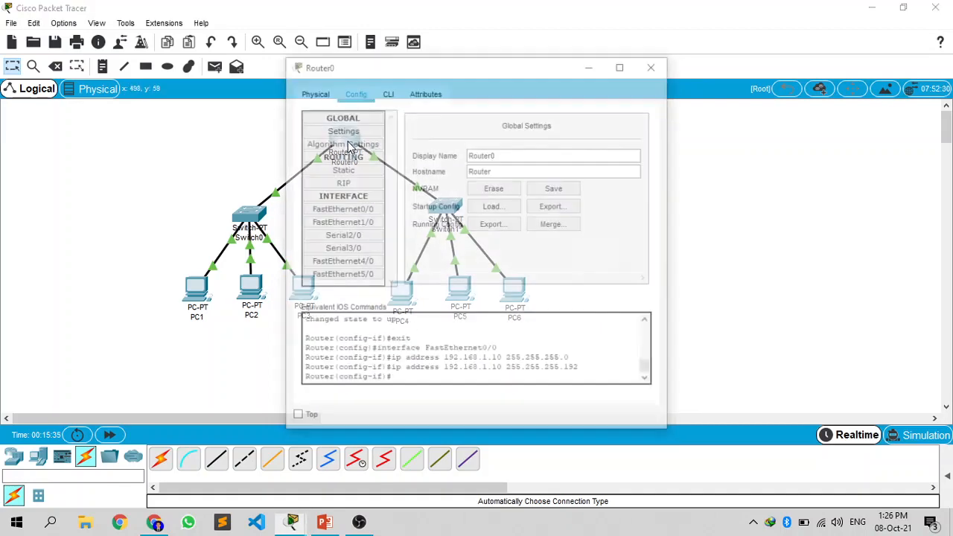
pyautogui.click(328, 222)
pyautogui.click(566, 198)
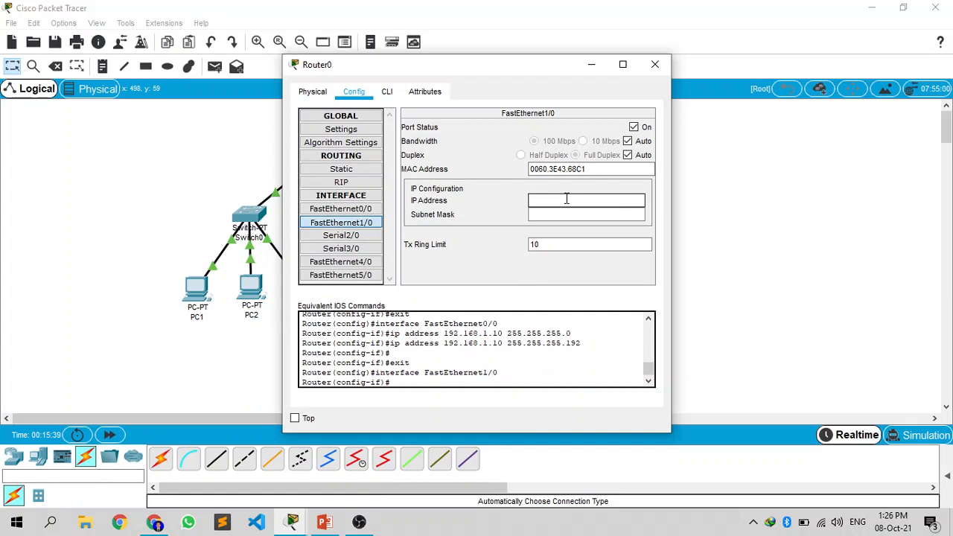
pyautogui.write('192')
pyautogui.write('.168.1.100')
pyautogui.click(572, 214)
pyautogui.write('255.255.255.192')
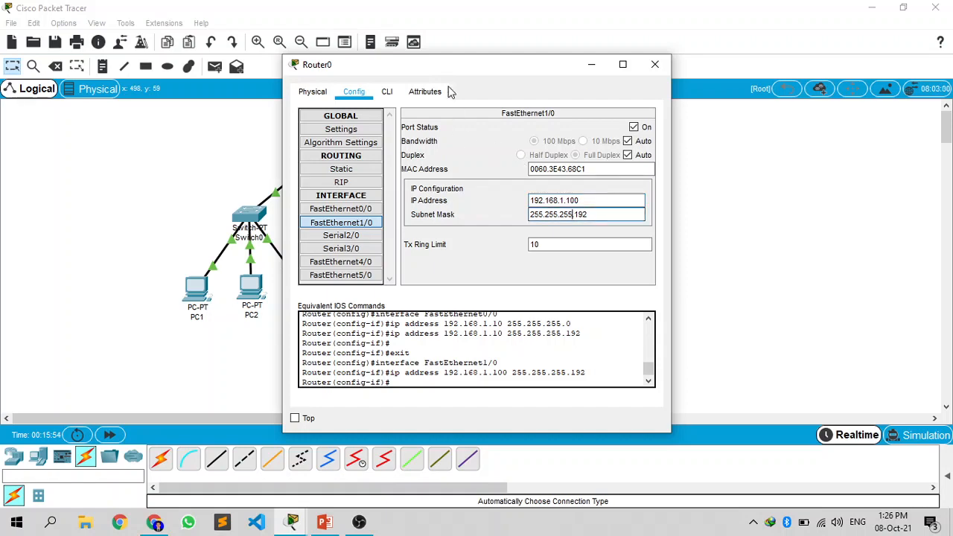
# Step: Review the IP address and subnet mask of Router0's FastEthernet0/0 interface, and close the router's configuration
pyautogui.moveTo(454, 67)
pyautogui.mouseDown()
pyautogui.moveTo(559, 69)
pyautogui.moveTo(445, 83)
pyautogui.moveTo(442, 68)
pyautogui.mouseUp()
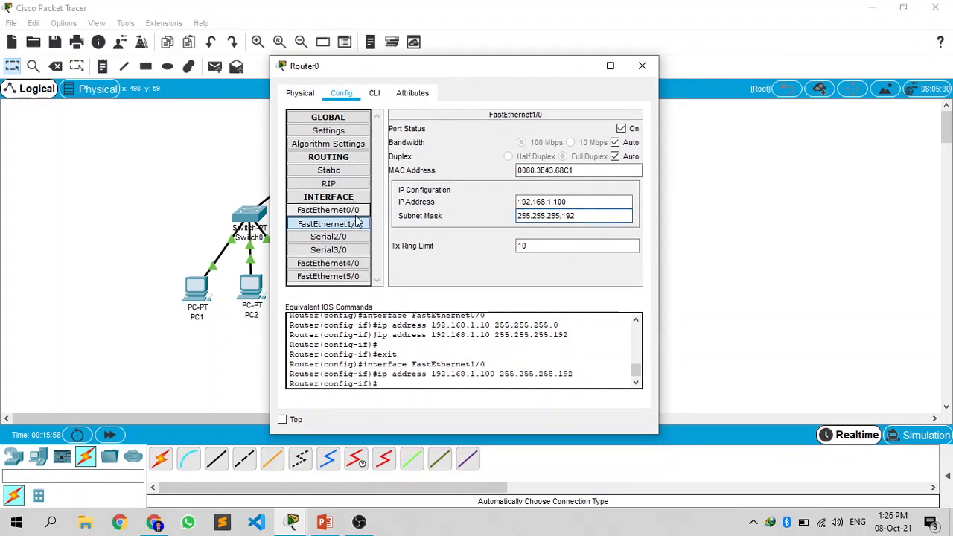
pyautogui.click(329, 210)
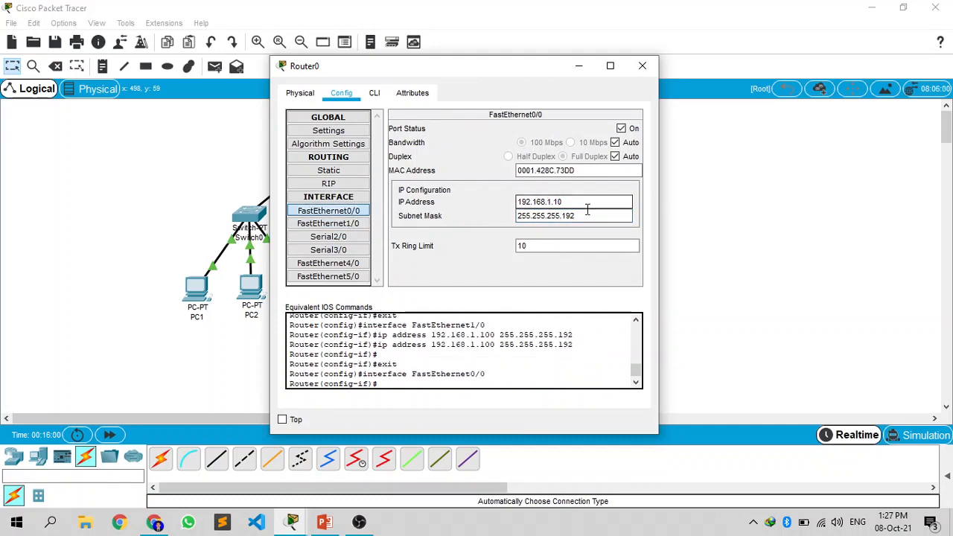
pyautogui.click(641, 66)
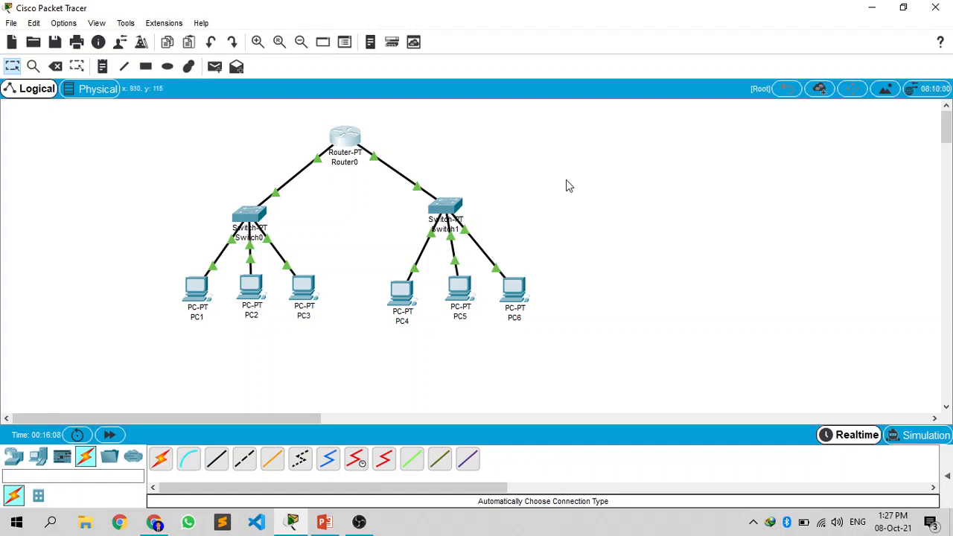
# Step: Switch to Simulation mode and filter the event list so only ICMP events are captured
pyautogui.click(925, 437)
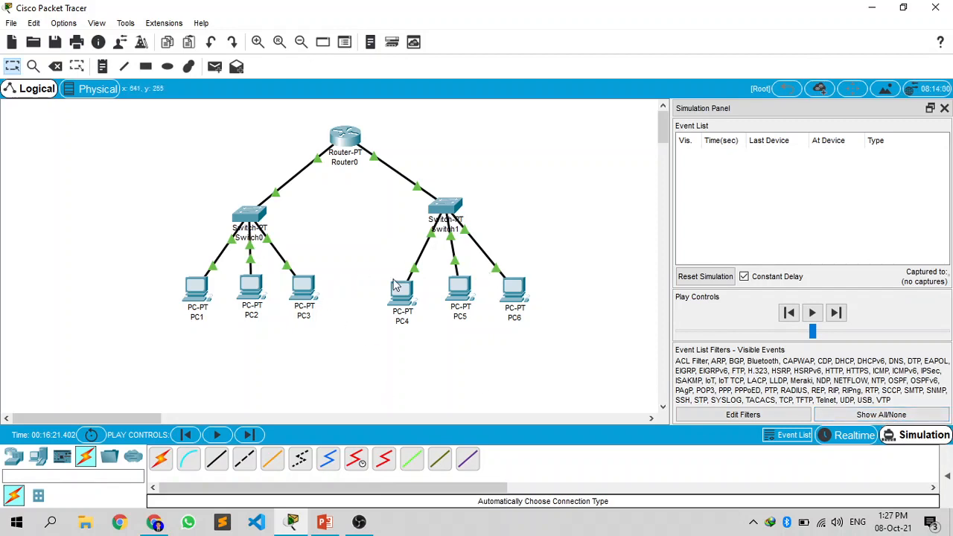
pyautogui.click(881, 415)
pyautogui.click(805, 415)
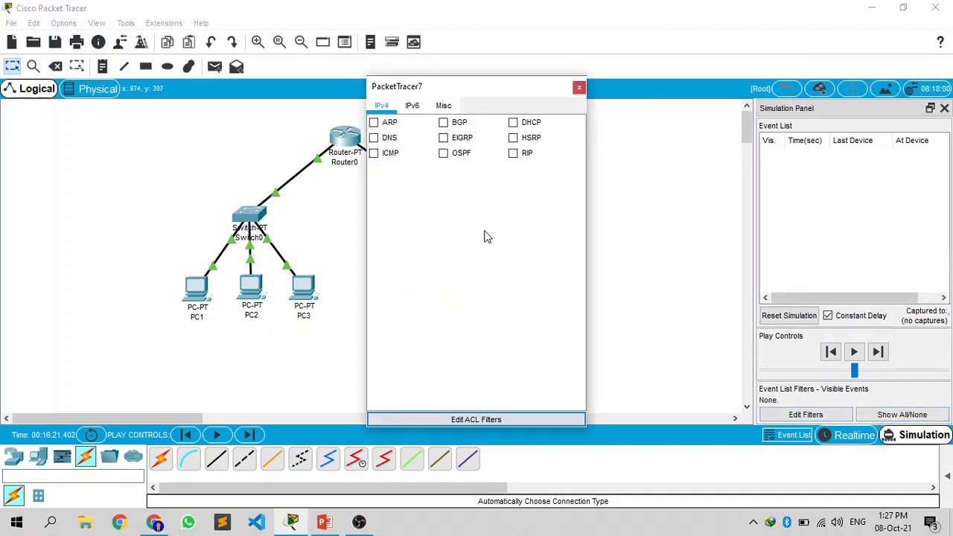
pyautogui.click(386, 156)
pyautogui.click(579, 87)
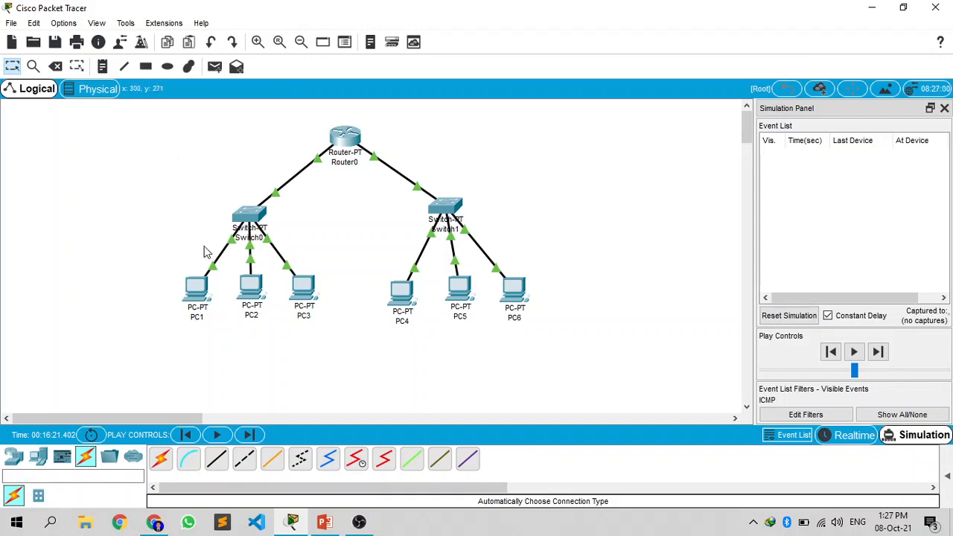
# Step: Send a simple PDU from PC1 to PC3, advance the simulation until the reply reaches PC1, and show the PDU list
pyautogui.click(214, 69)
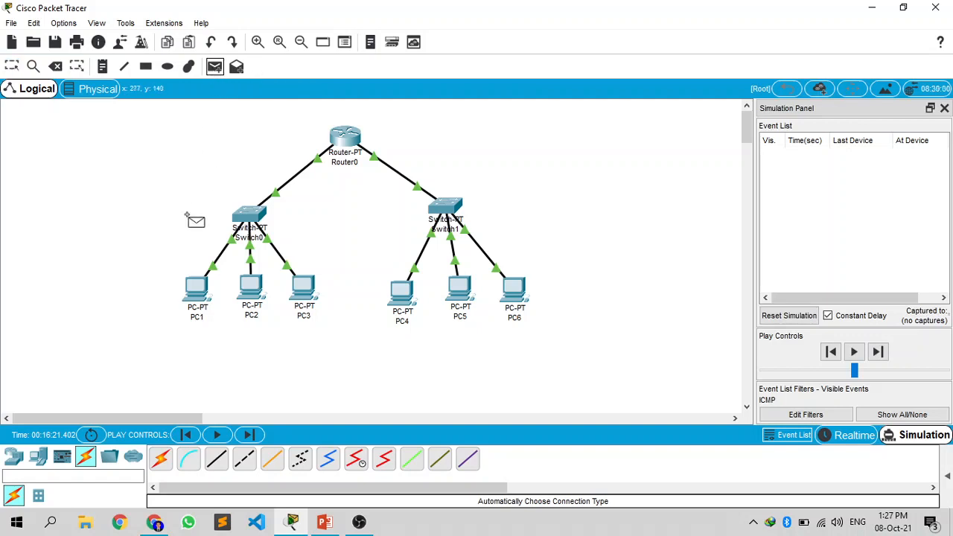
pyautogui.click(197, 300)
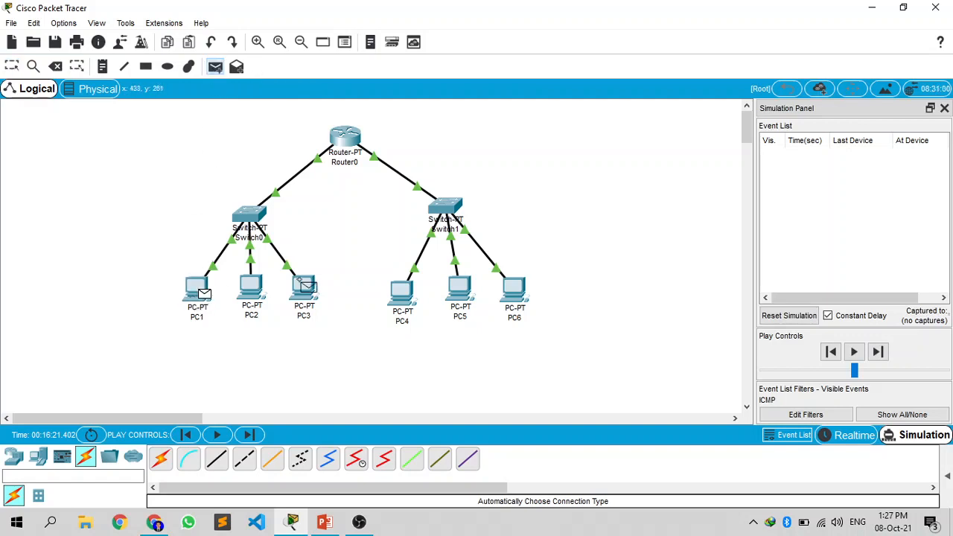
pyautogui.click(314, 291)
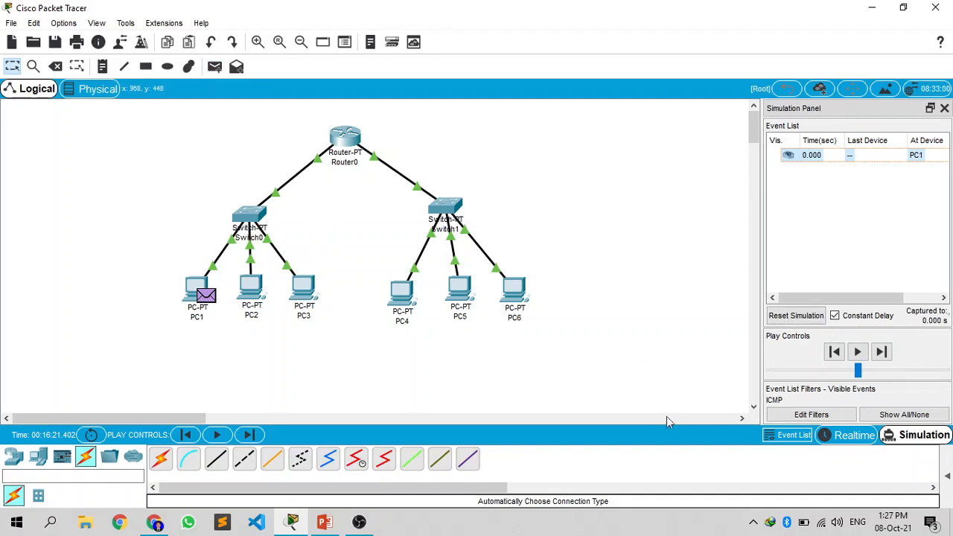
pyautogui.click(882, 352)
pyautogui.click(881, 352)
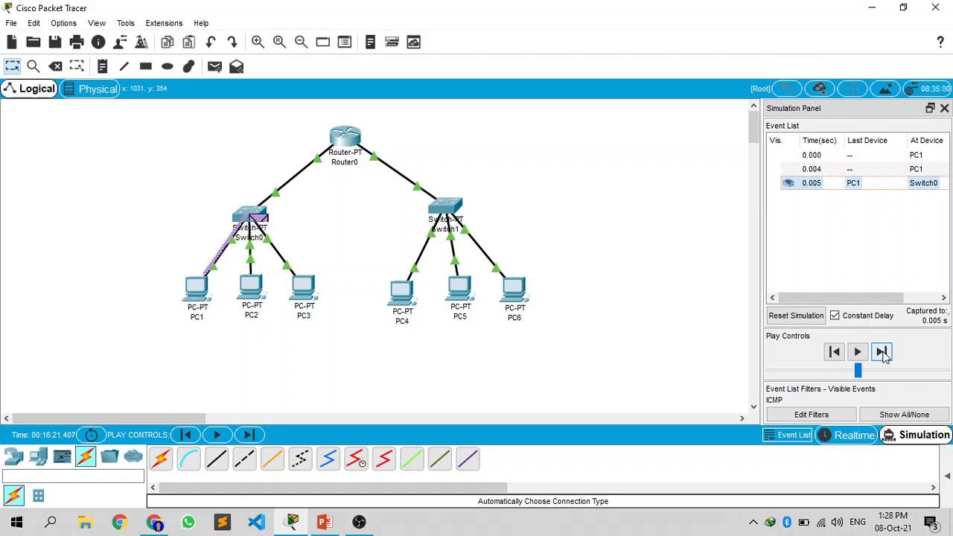
pyautogui.click(882, 353)
pyautogui.click(881, 353)
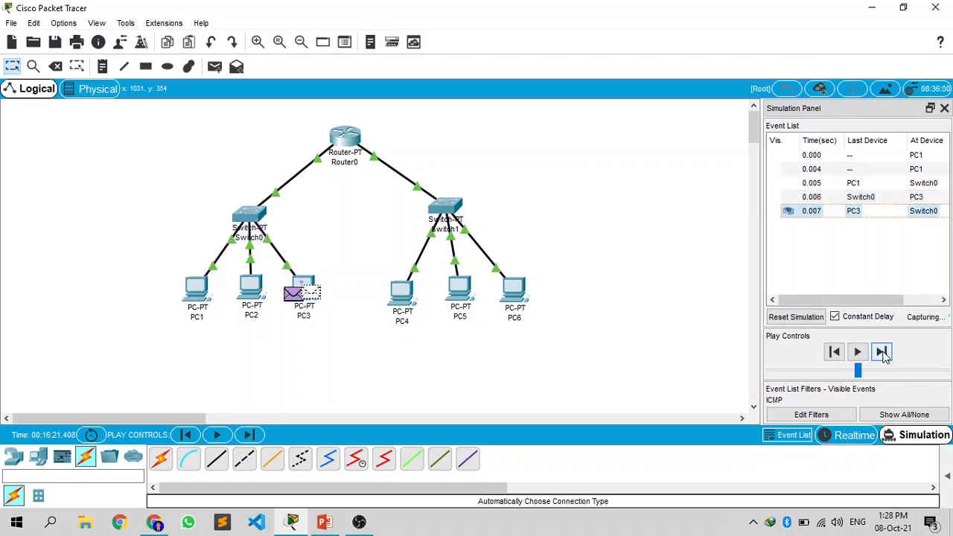
pyautogui.click(882, 352)
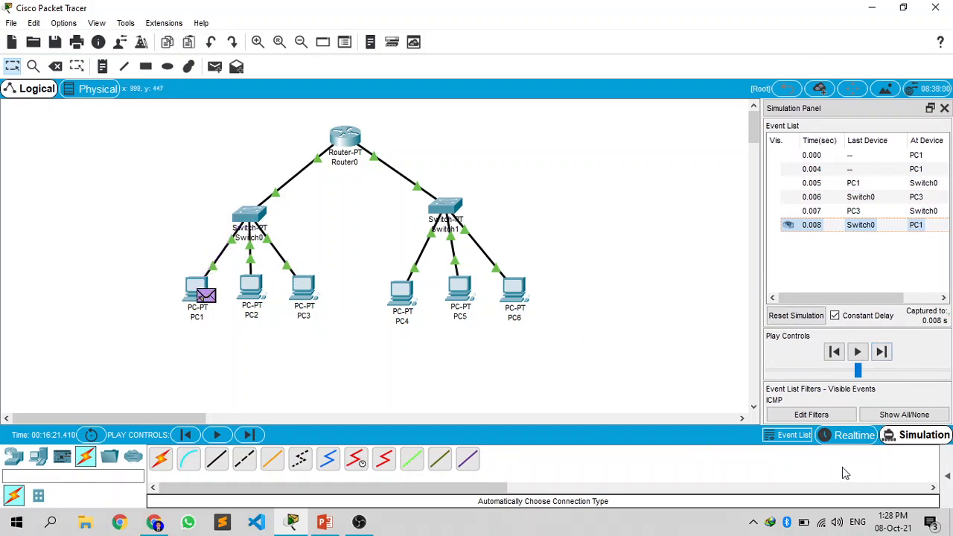
pyautogui.click(947, 477)
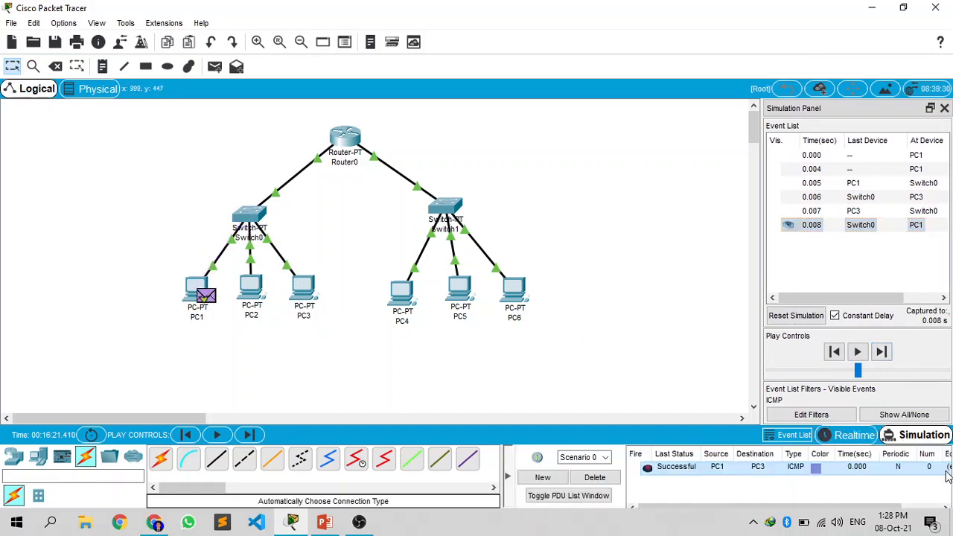
# Step: Delete the current scenario, add a simple PDU from PC1 to PC4, and advance the simulation through Switch0 to Router0
pyautogui.click(598, 483)
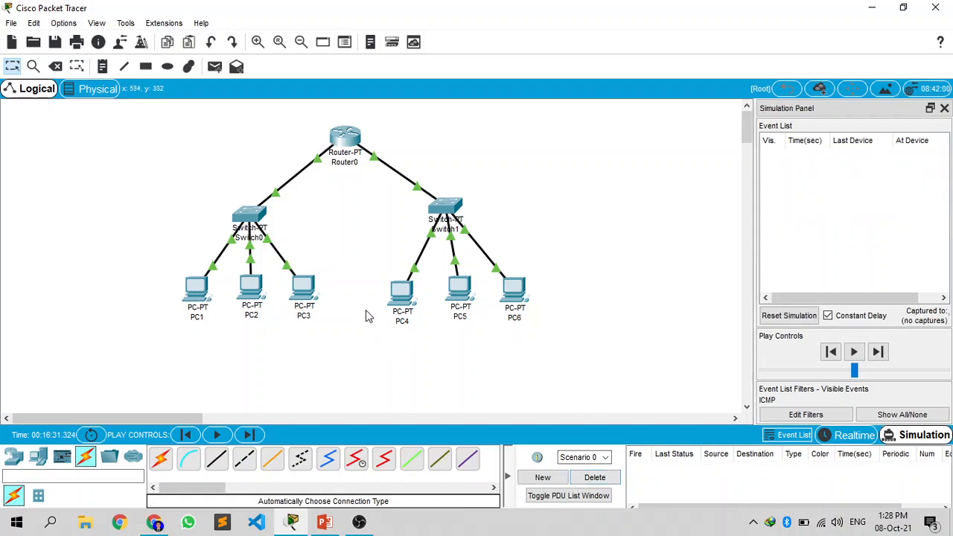
pyautogui.click(215, 67)
pyautogui.click(197, 289)
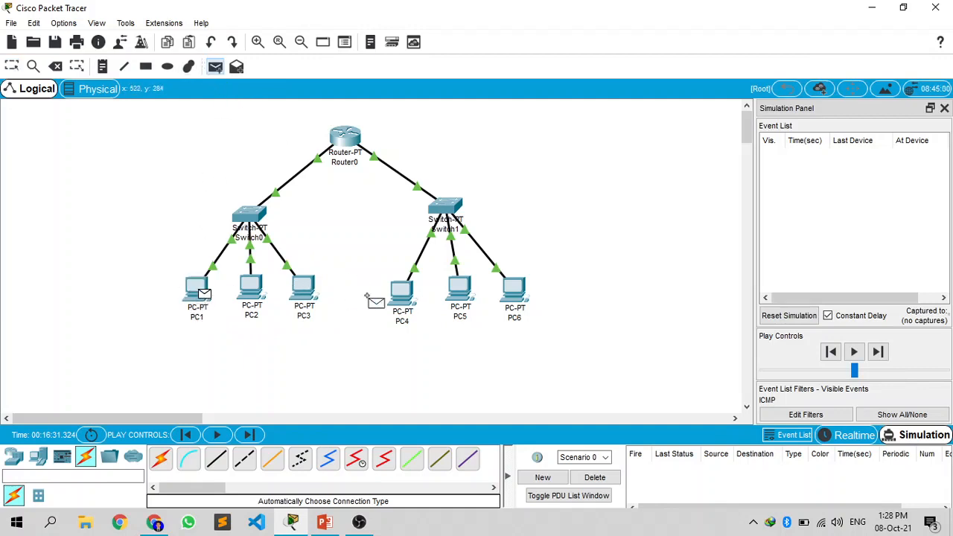
pyautogui.click(406, 304)
pyautogui.click(882, 353)
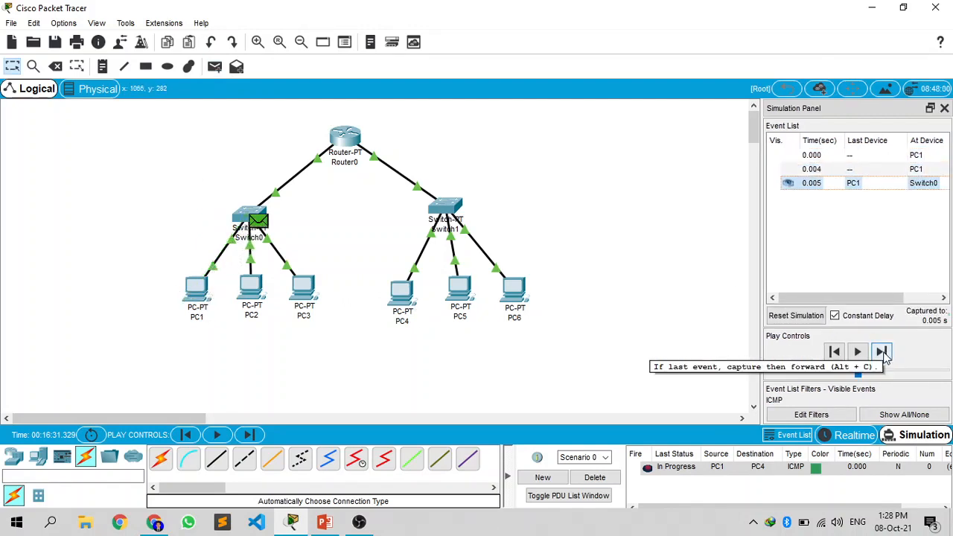
pyautogui.click(883, 352)
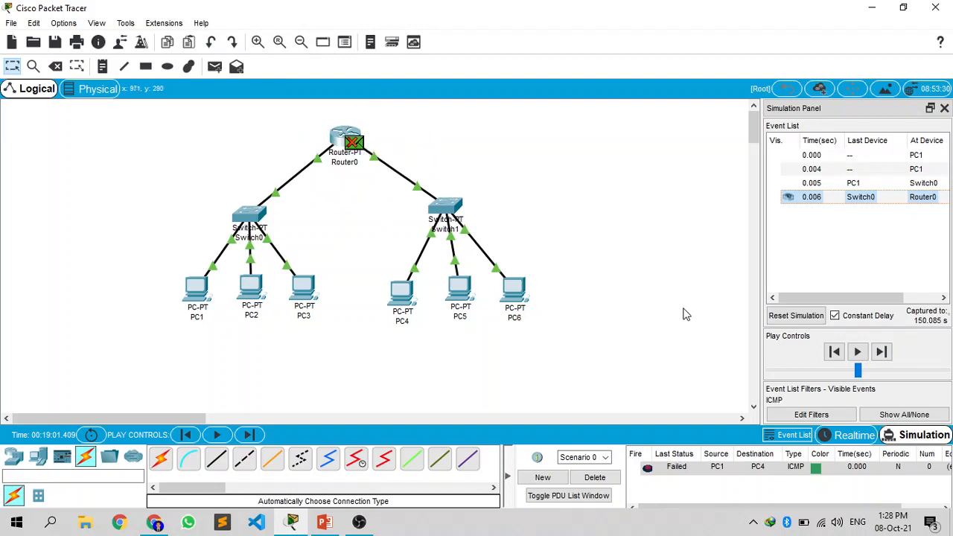
# Step: Reset the simulation and advance the PC1-to-PC4 PDU event by event until its reply returns to PC1
pyautogui.click(791, 316)
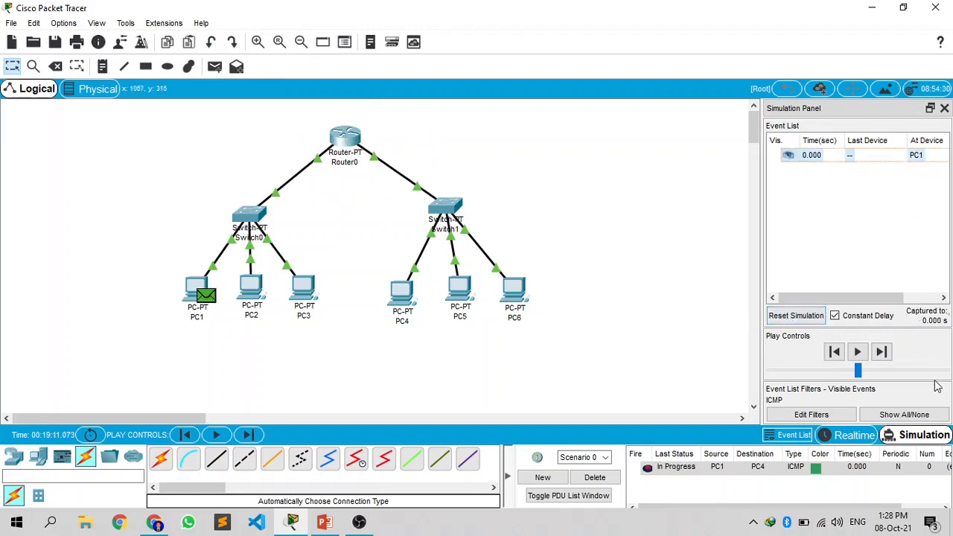
pyautogui.click(882, 351)
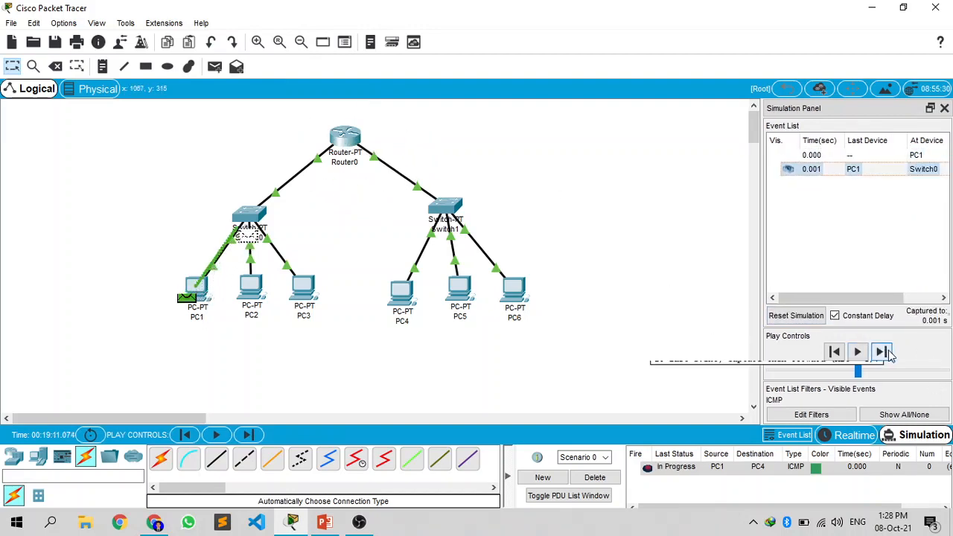
pyautogui.click(884, 353)
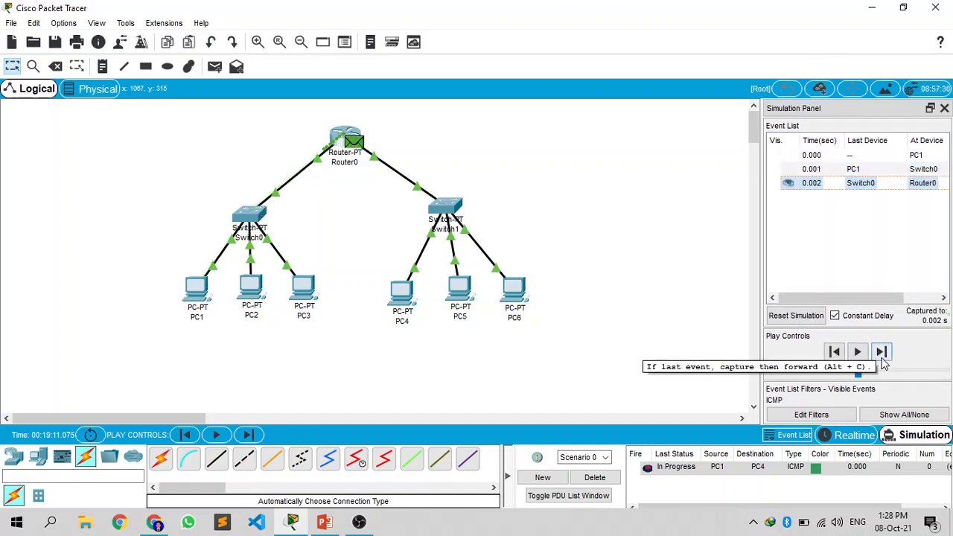
pyautogui.click(882, 353)
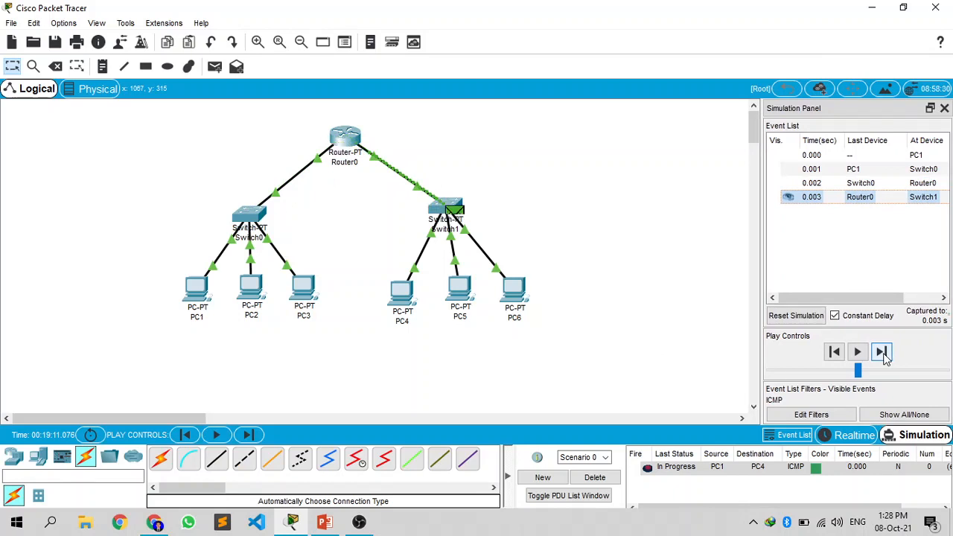
pyautogui.click(883, 353)
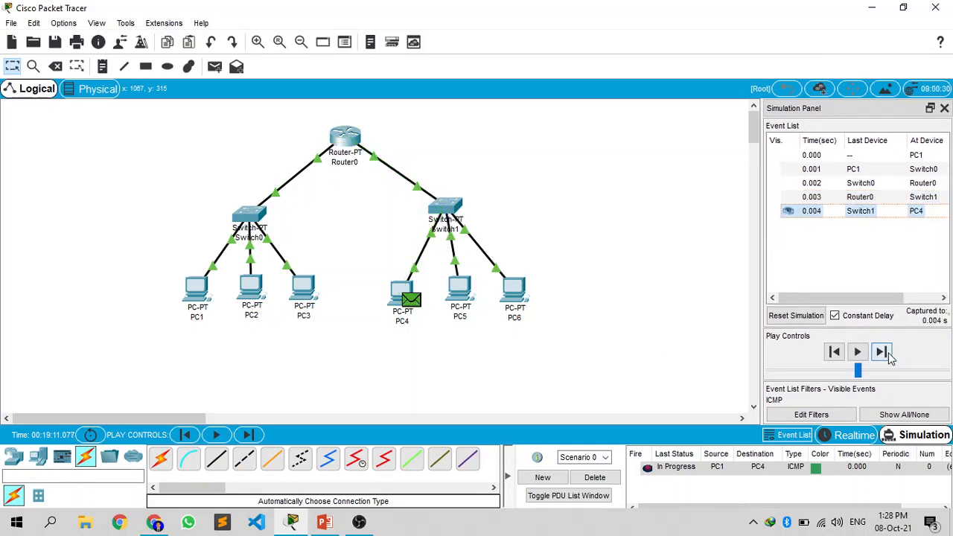
pyautogui.click(883, 353)
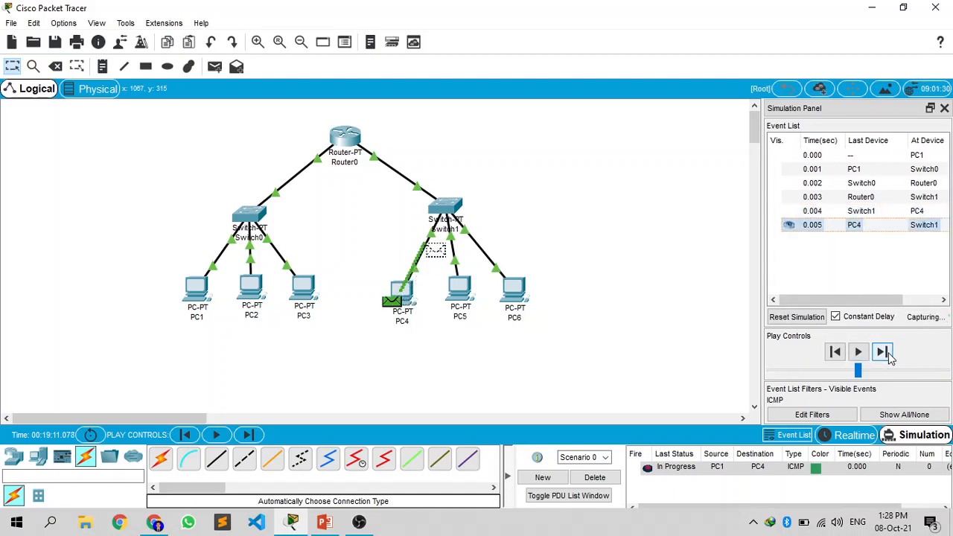
pyautogui.click(883, 353)
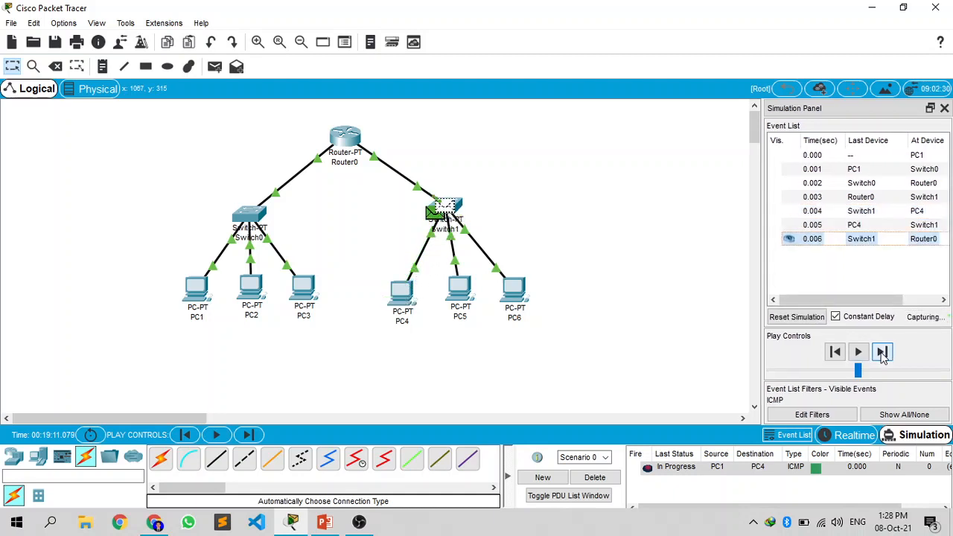
pyautogui.click(883, 354)
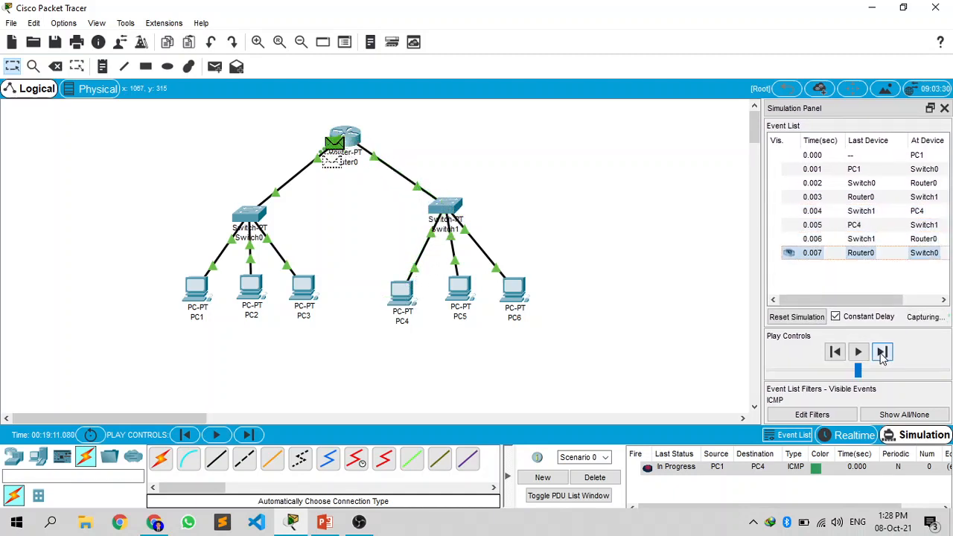
pyautogui.click(883, 354)
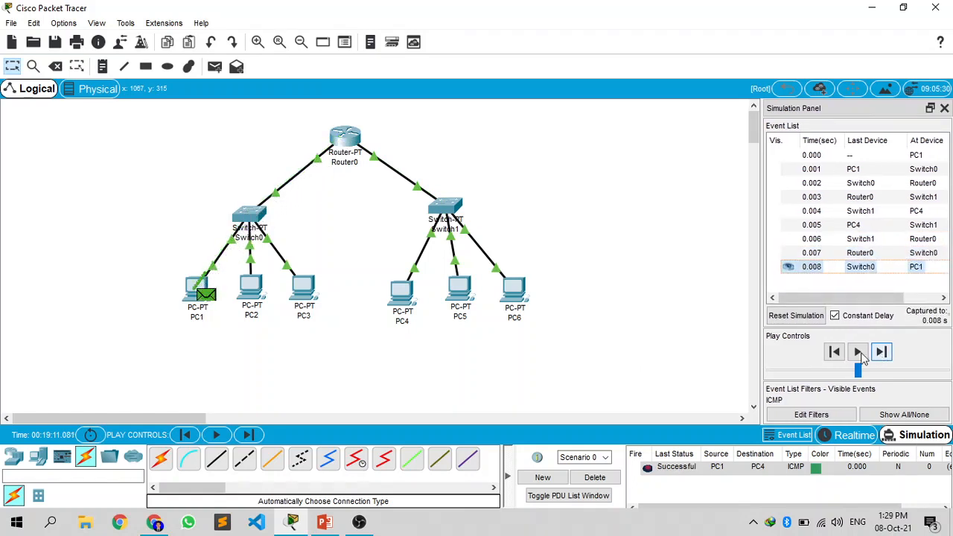
# Step: Delete the current scenario, add a simple PDU from PC2 to PC5, and advance the simulation through Switch0 to Router0
pyautogui.click(609, 481)
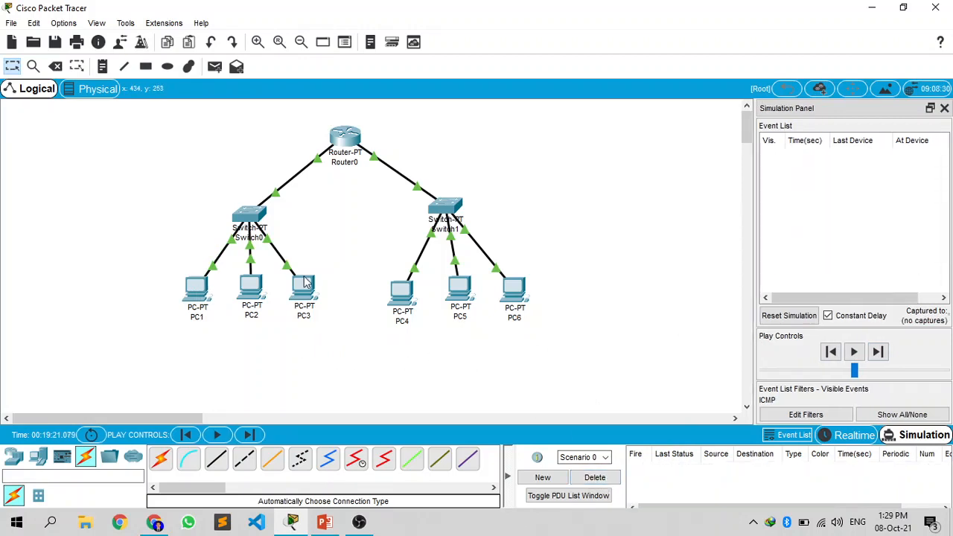
pyautogui.click(215, 66)
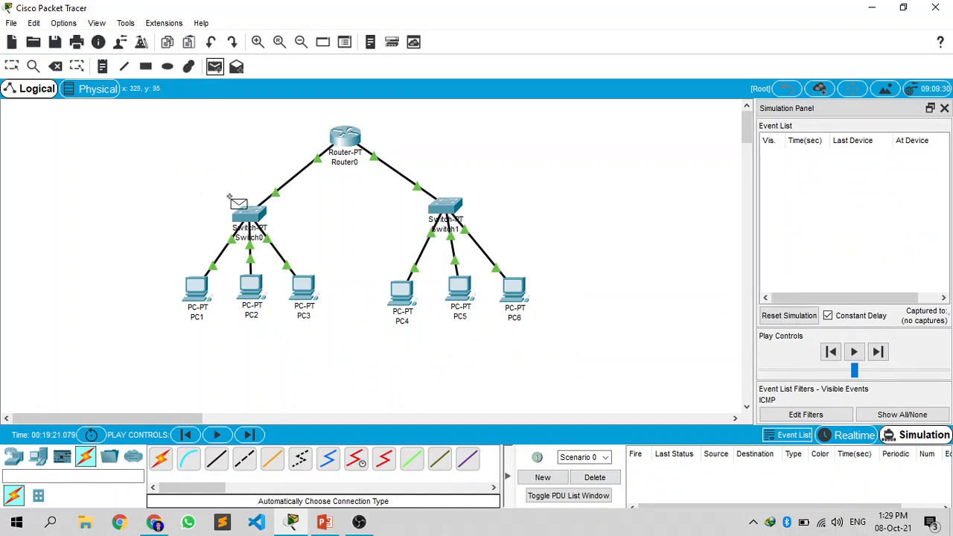
pyautogui.click(249, 283)
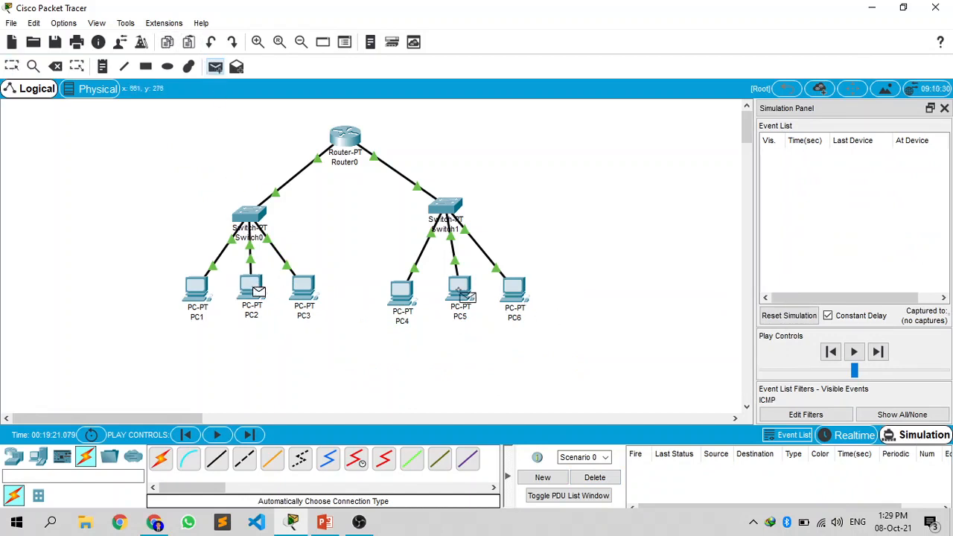
pyautogui.click(462, 292)
pyautogui.click(881, 352)
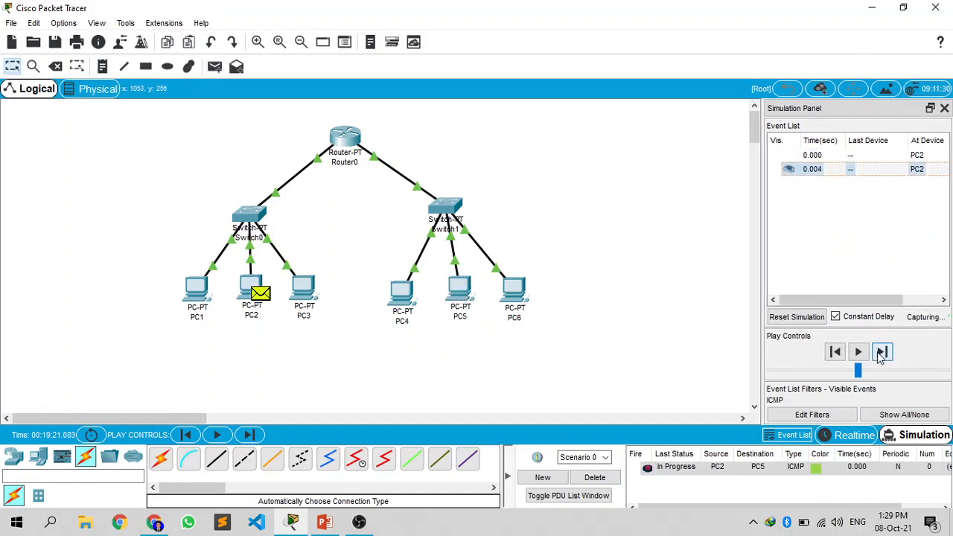
pyautogui.click(881, 352)
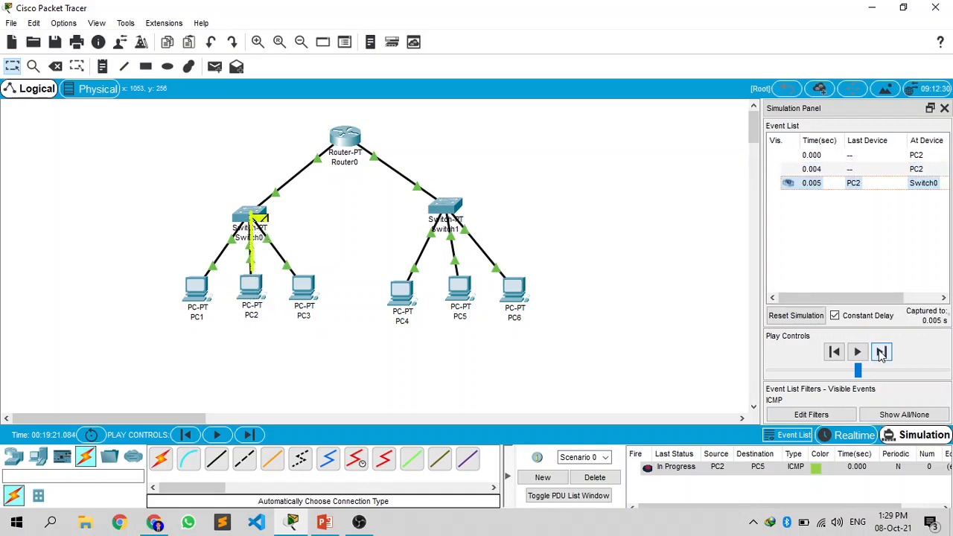
pyautogui.click(881, 352)
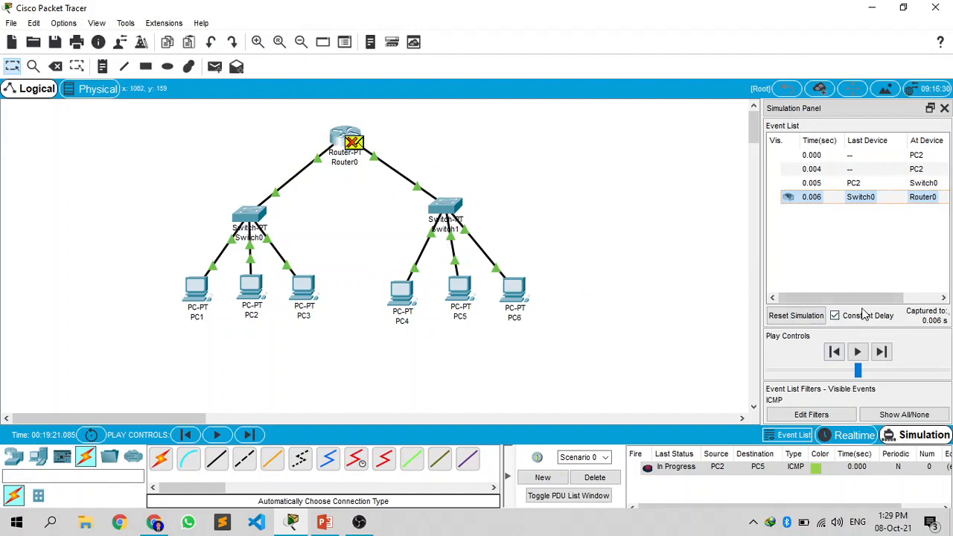
# Step: Reset the simulation and advance the PC2-to-PC5 PDU event by event through Router0 and Switch1 to PC5
pyautogui.click(801, 321)
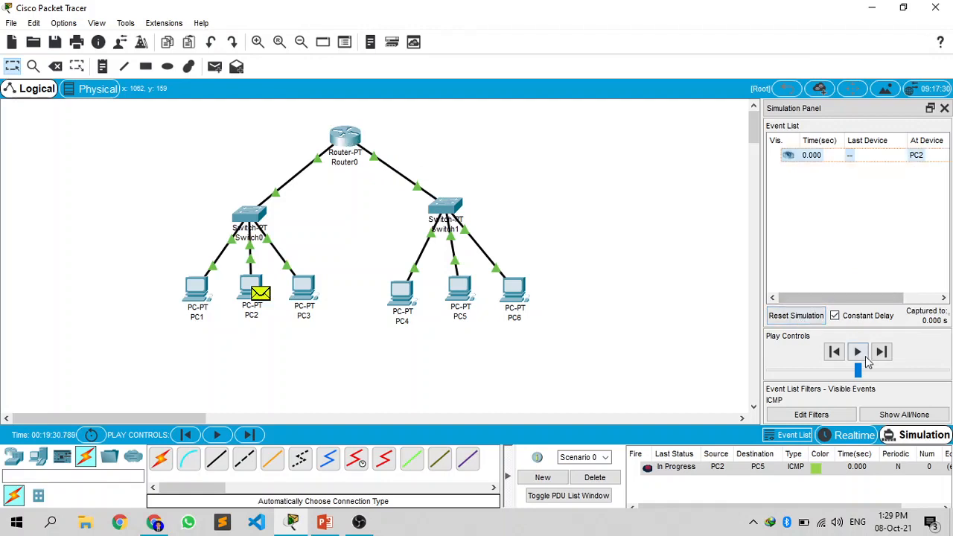
pyautogui.click(882, 352)
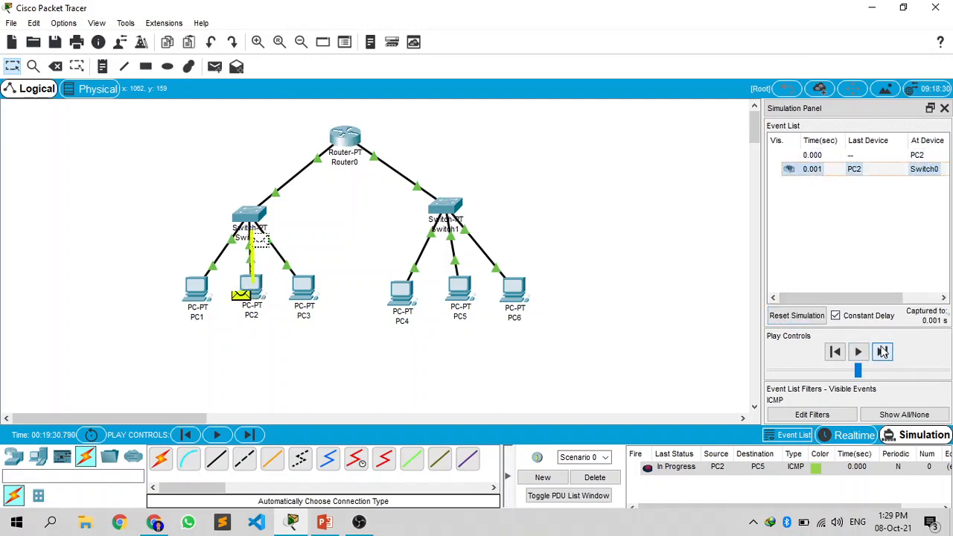
pyautogui.click(881, 352)
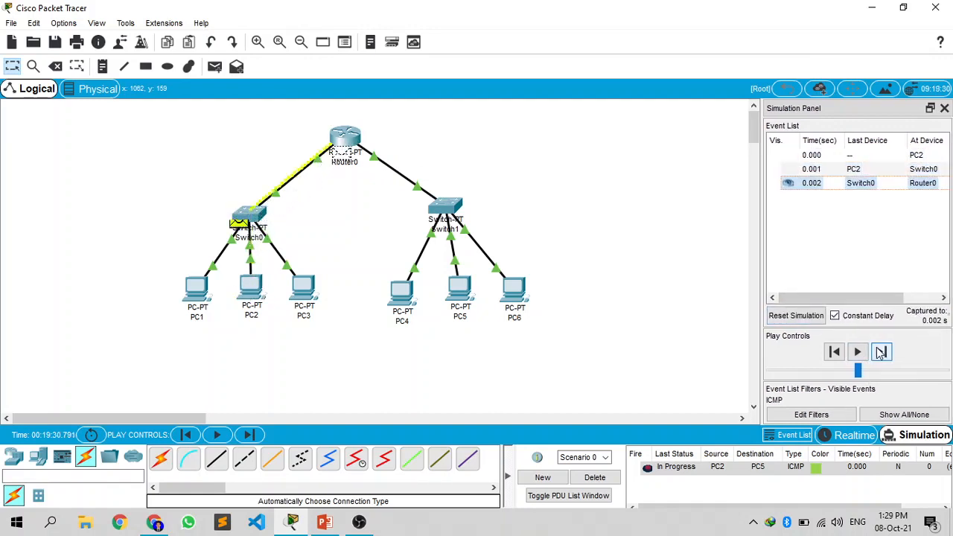
pyautogui.click(882, 352)
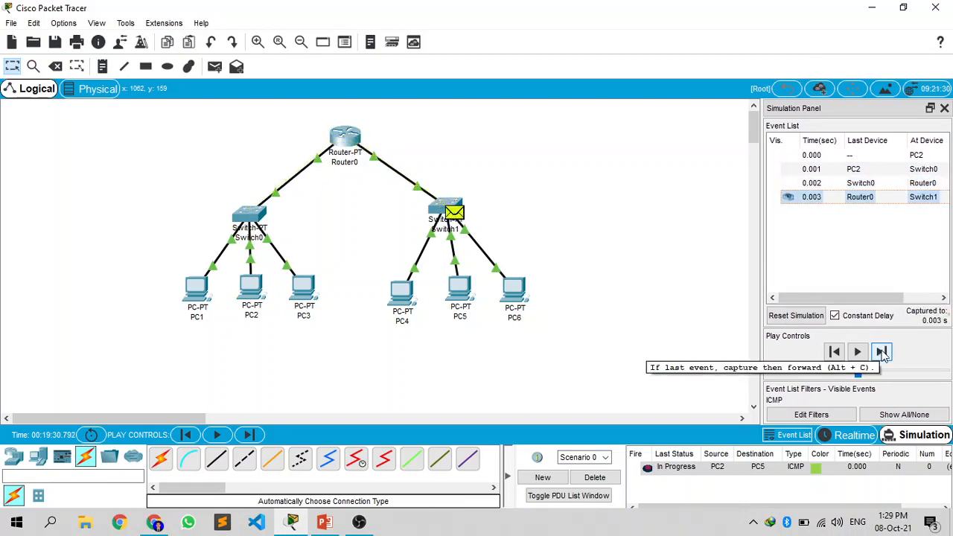
pyautogui.click(882, 351)
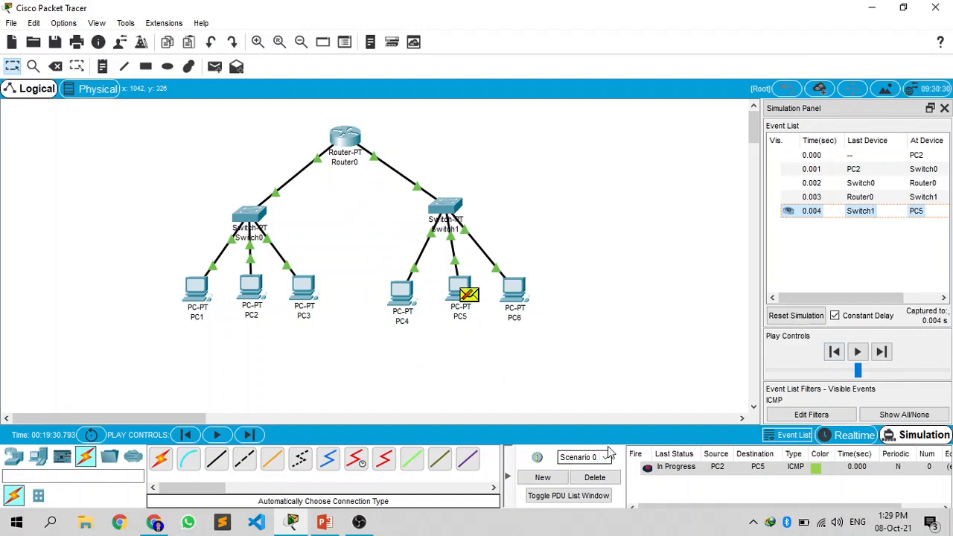
# Step: Delete the current scenario, add a simple PDU from PC3 to PC6, and advance the simulation
pyautogui.click(595, 477)
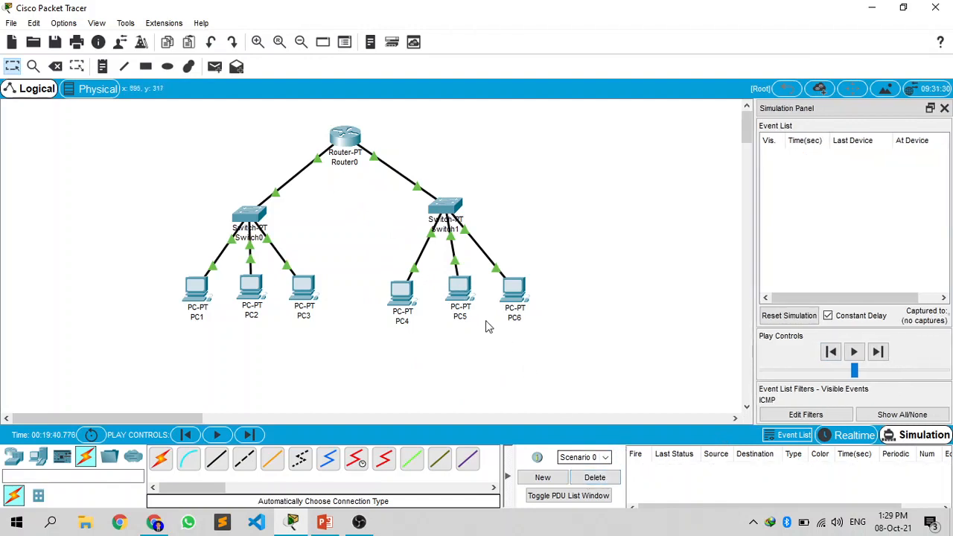
pyautogui.click(214, 67)
pyautogui.click(303, 287)
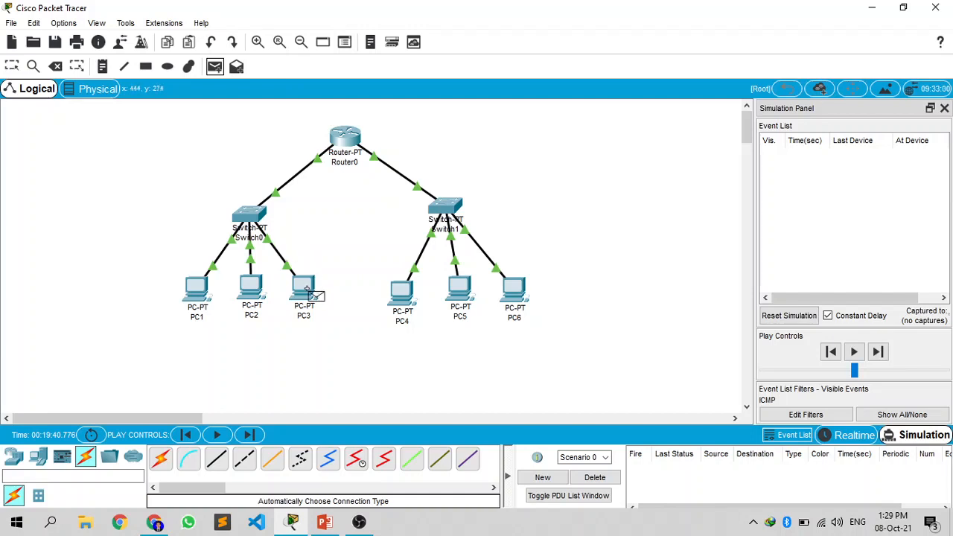
pyautogui.click(504, 290)
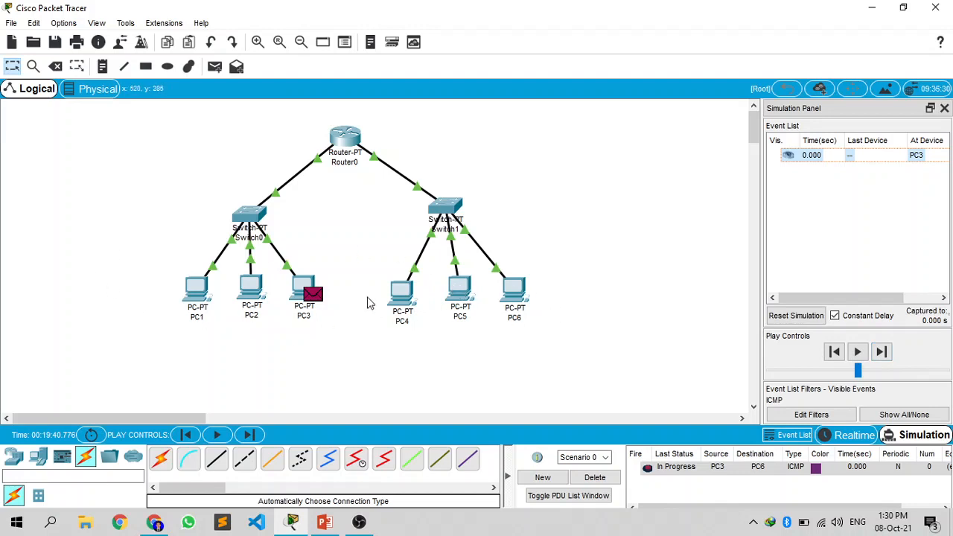
pyautogui.click(884, 352)
# Step: Delete the current scenario and, in Realtime mode, run tracert 192.168.1.3 from PC1's command prompt
pyautogui.click(603, 478)
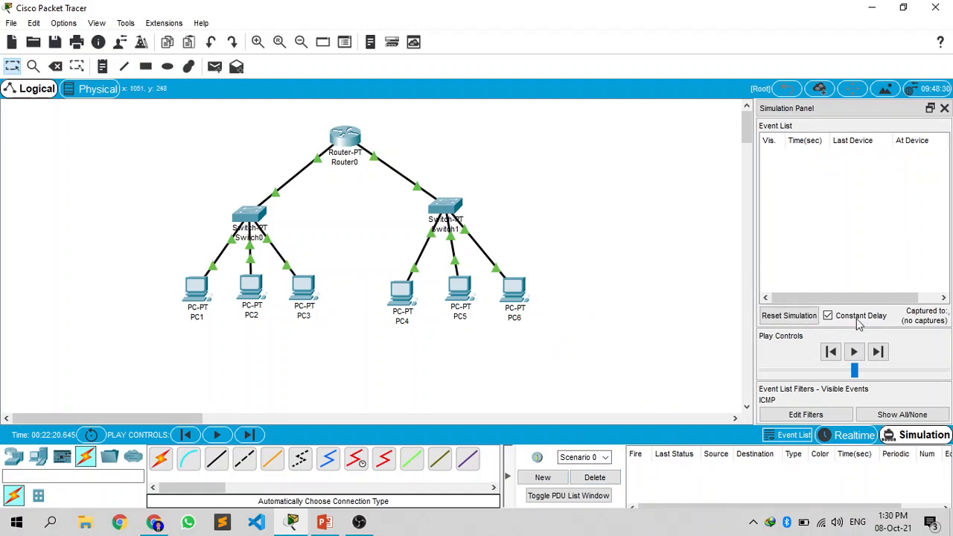
pyautogui.click(847, 438)
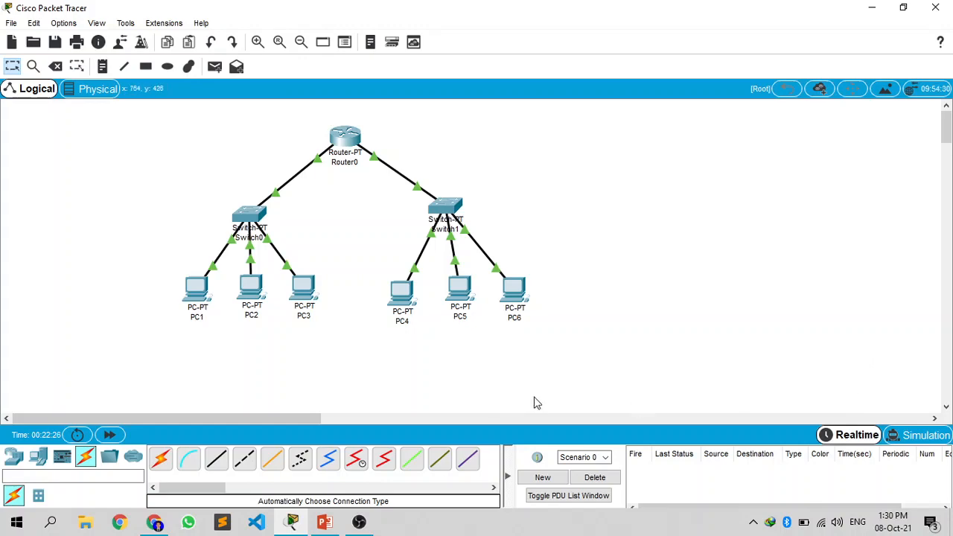
pyautogui.click(206, 289)
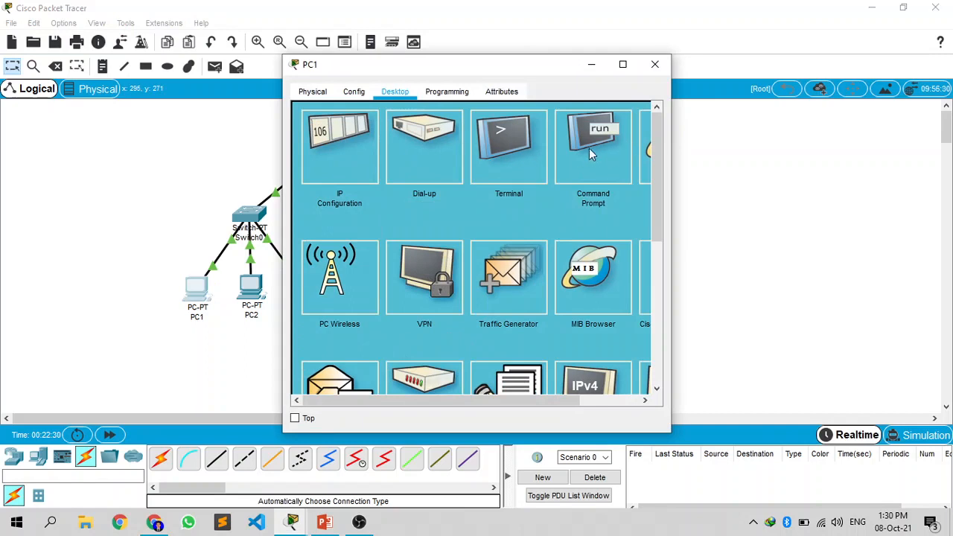
pyautogui.moveTo(564, 64); pyautogui.dragTo(617, 33)
pyautogui.click(596, 110)
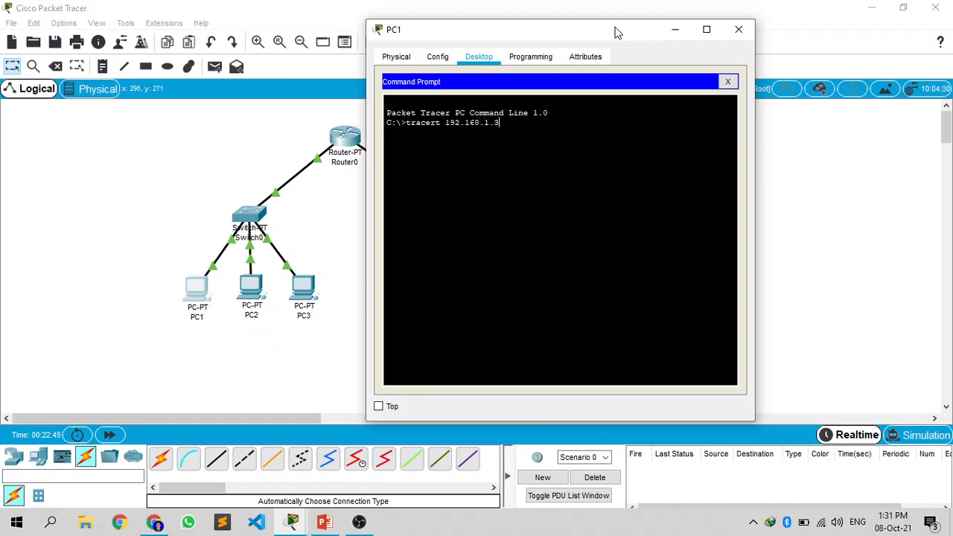
pyautogui.press('Return')
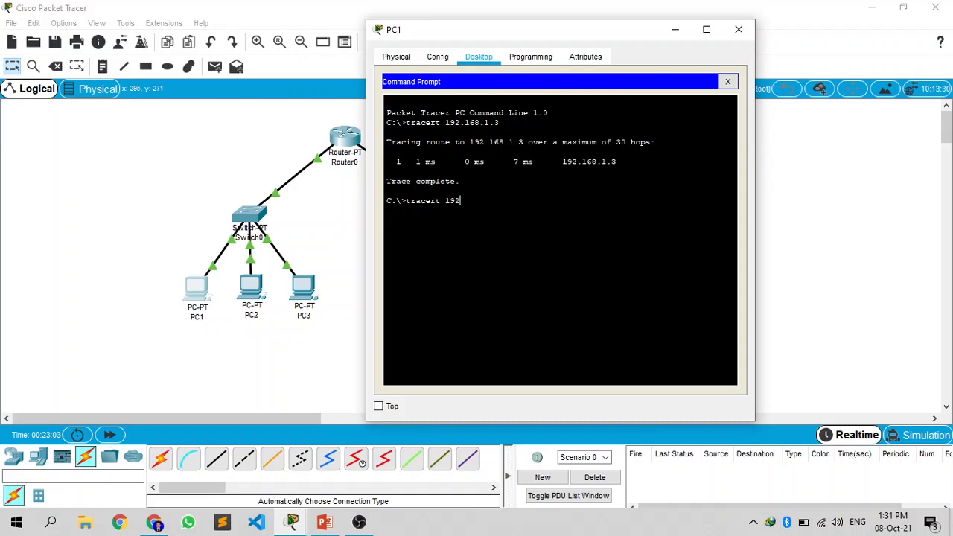
# Step: Run tracert 192.168.1.65 from PC1 to trace the route into the other subnet, and close the PC1 window
pyautogui.write('168.1.65')
pyautogui.press('Return')
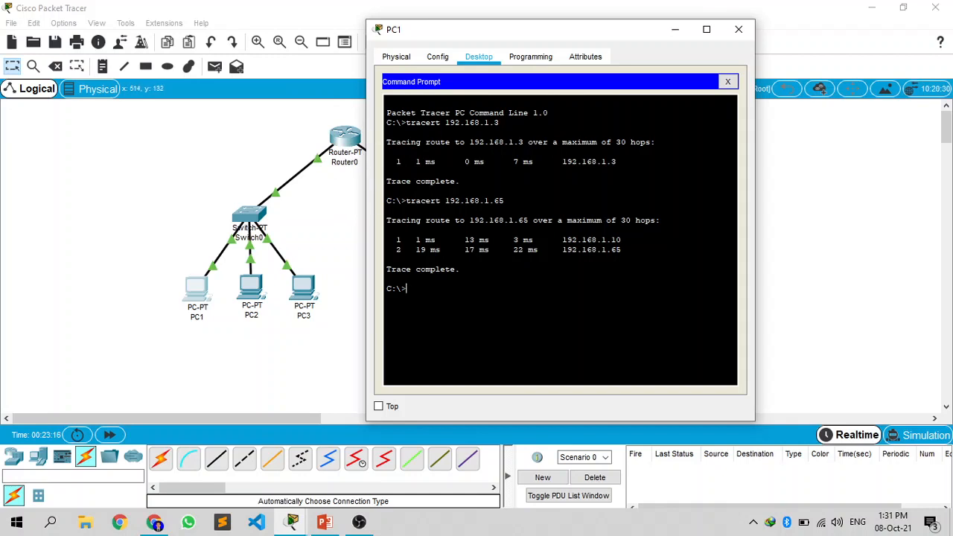
pyautogui.moveTo(519, 37); pyautogui.dragTo(678, 38)
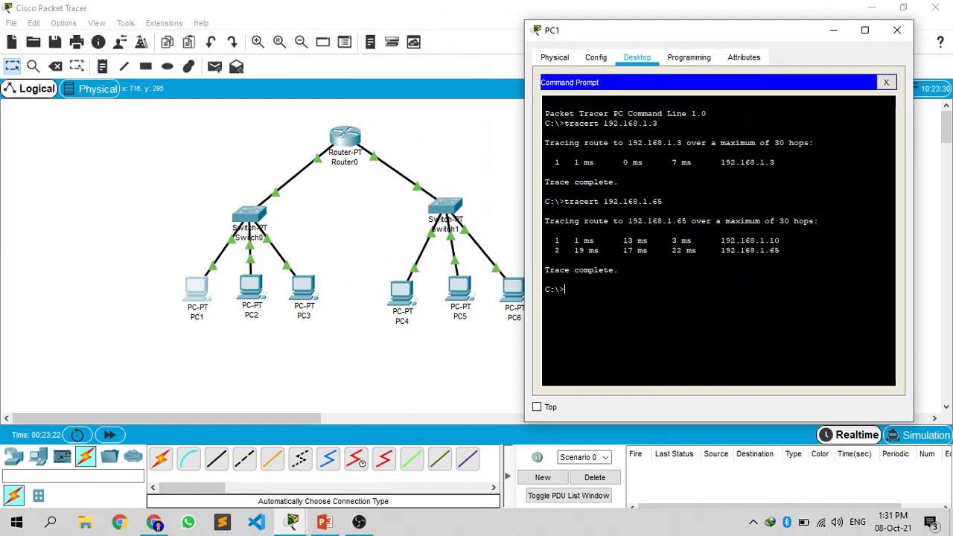
pyautogui.click(897, 30)
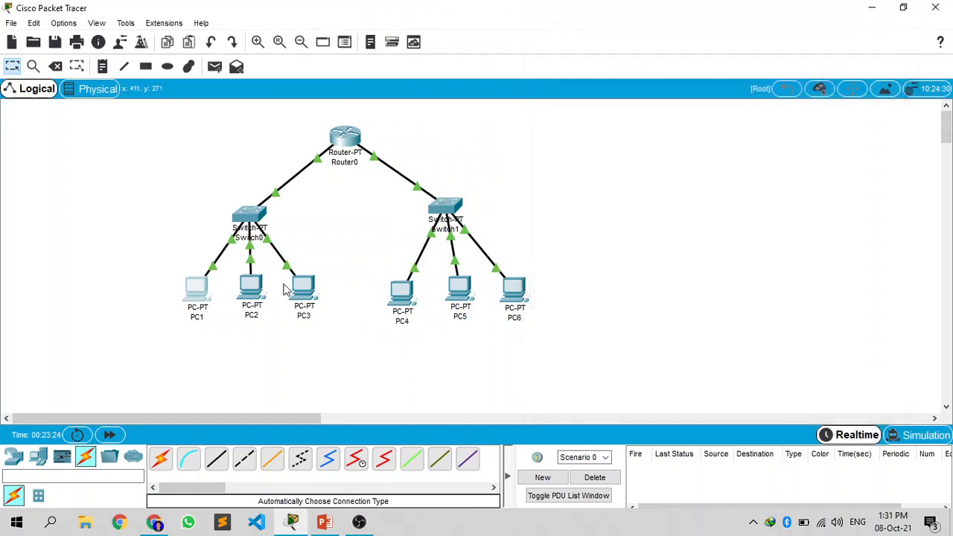
# Step: Run tracert 192.168.1.66 from PC2's command prompt, view the trace enlarged, and close the PC2 window
pyautogui.click(251, 286)
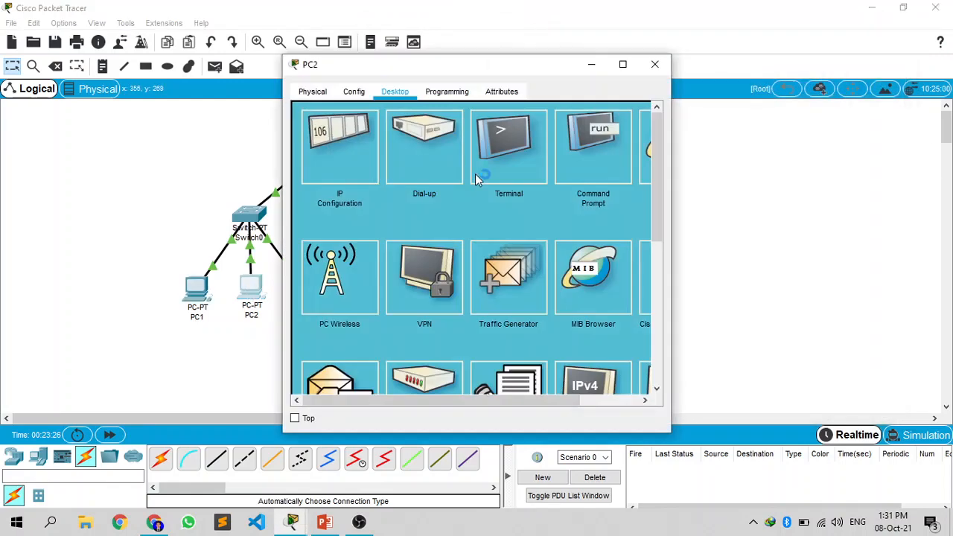
pyautogui.click(570, 153)
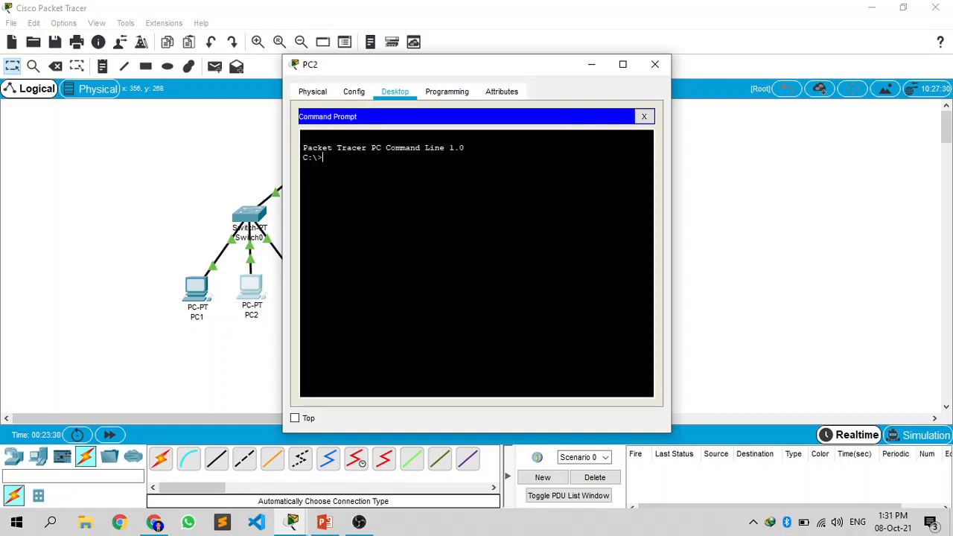
pyautogui.write('tracert 192.168.1.66')
pyautogui.press('Return')
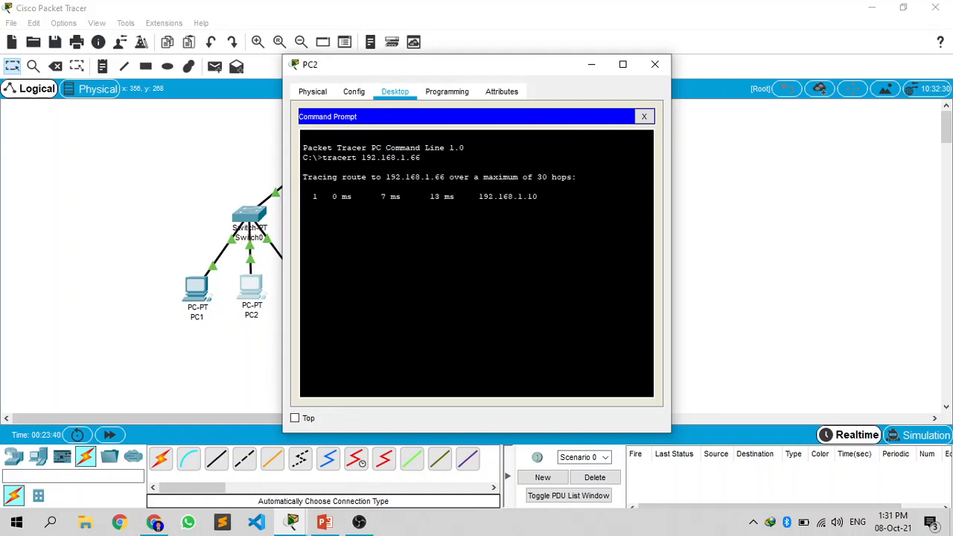
pyautogui.moveTo(525, 66); pyautogui.dragTo(804, 42)
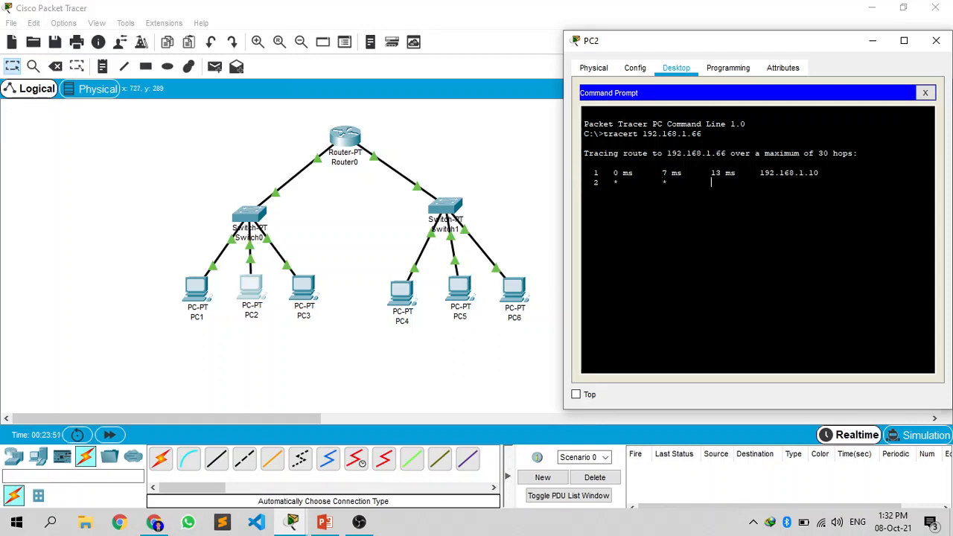
pyautogui.click(904, 40)
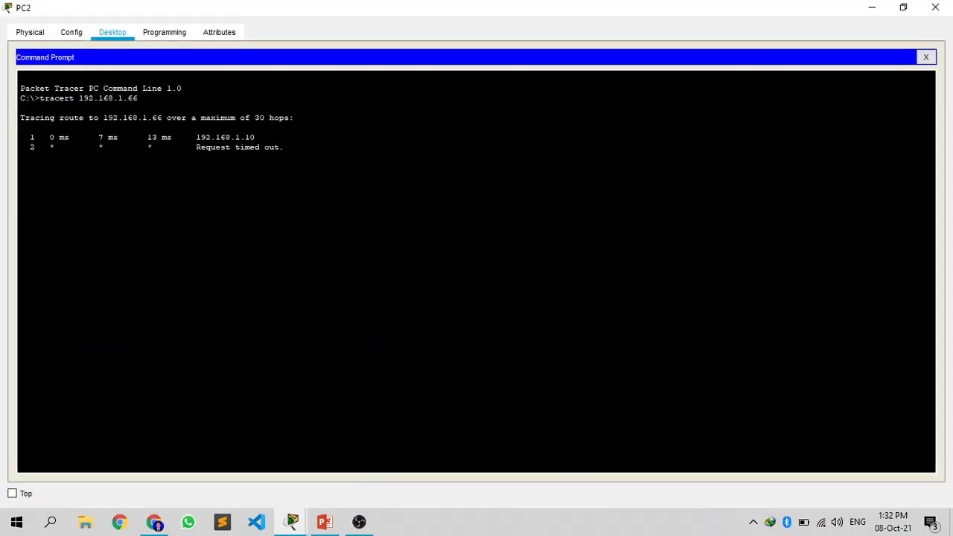
pyautogui.doubleClick(747, 5)
pyautogui.moveTo(764, 39); pyautogui.dragTo(528, 66)
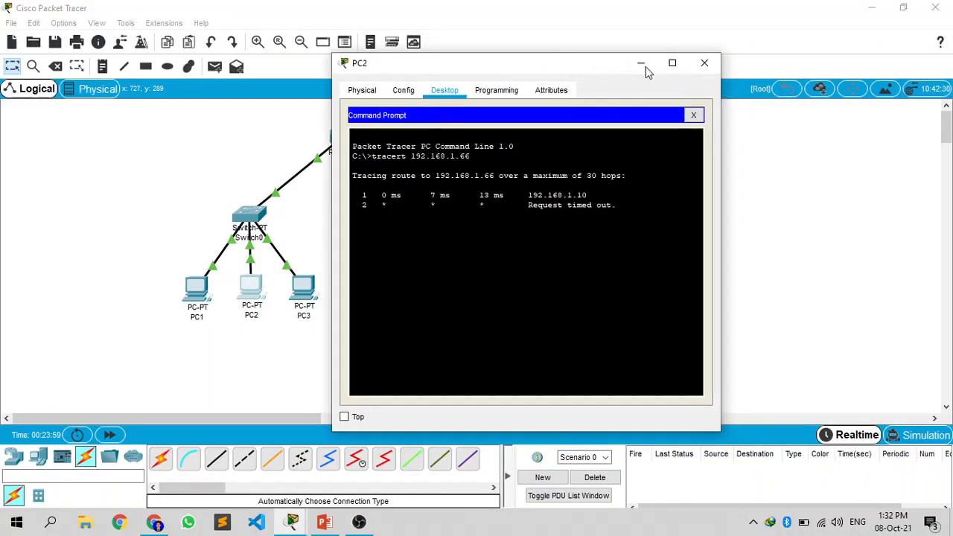
pyautogui.click(707, 64)
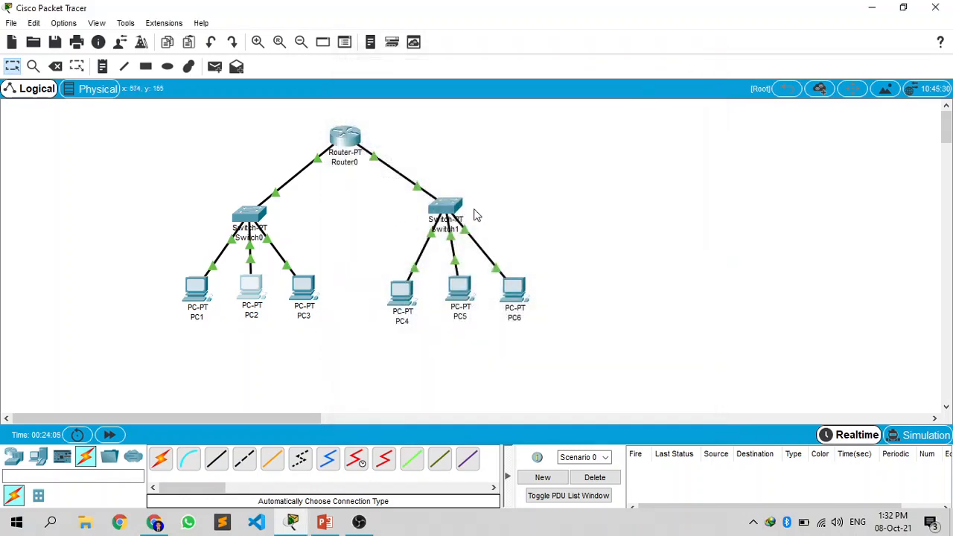
# Step: Run tracert 192.168.1.67 from PC3's command prompt and view the trace alongside the network topology
pyautogui.click(305, 292)
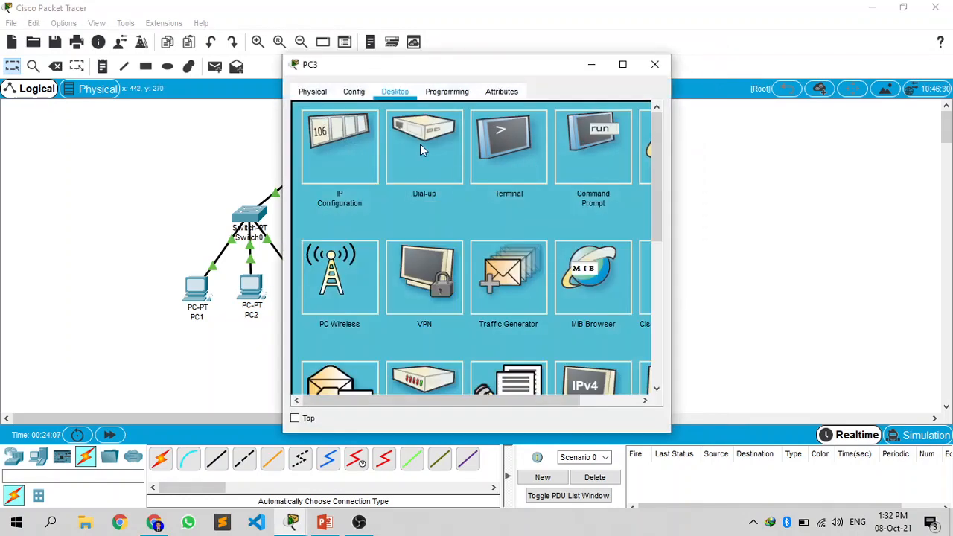
pyautogui.click(508, 152)
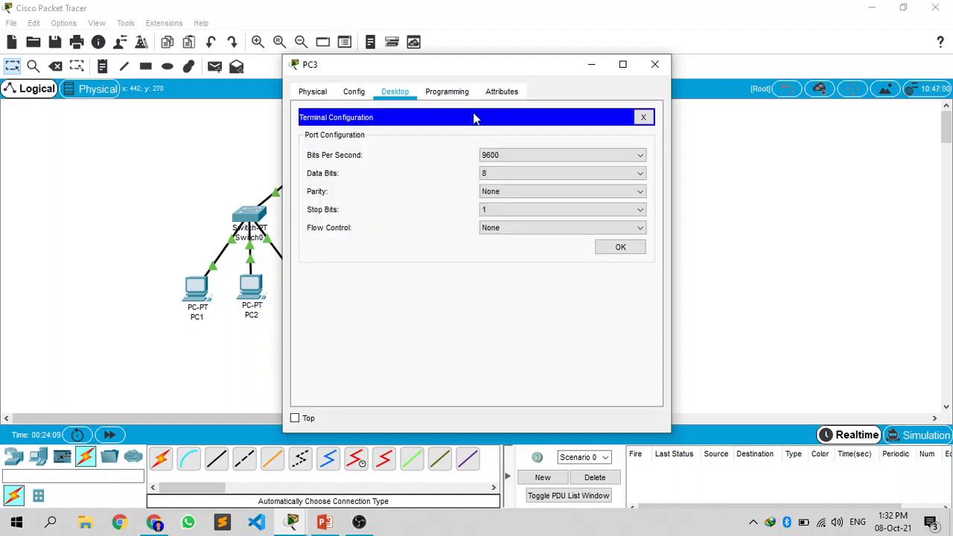
pyautogui.click(644, 117)
pyautogui.click(597, 145)
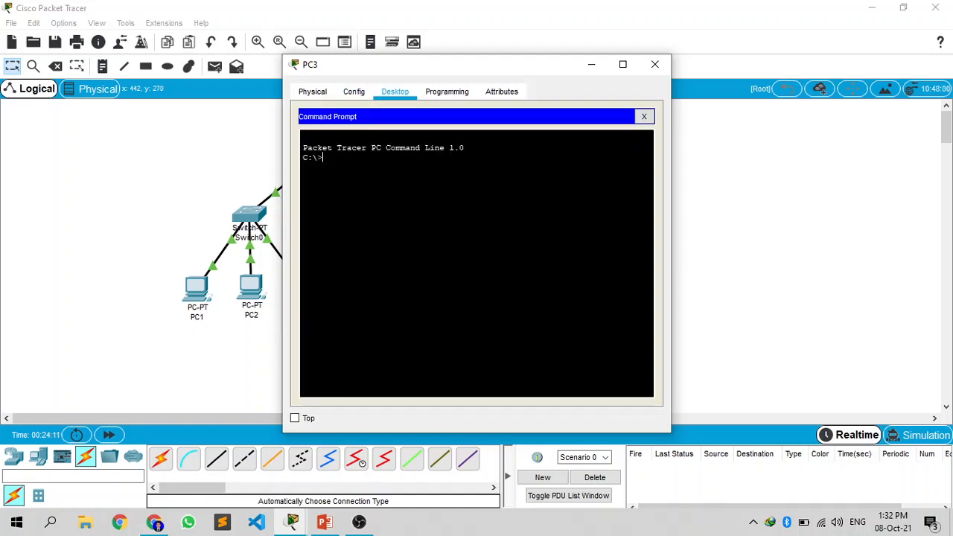
pyautogui.write('tracert 192.168.1.67')
pyautogui.press('Return')
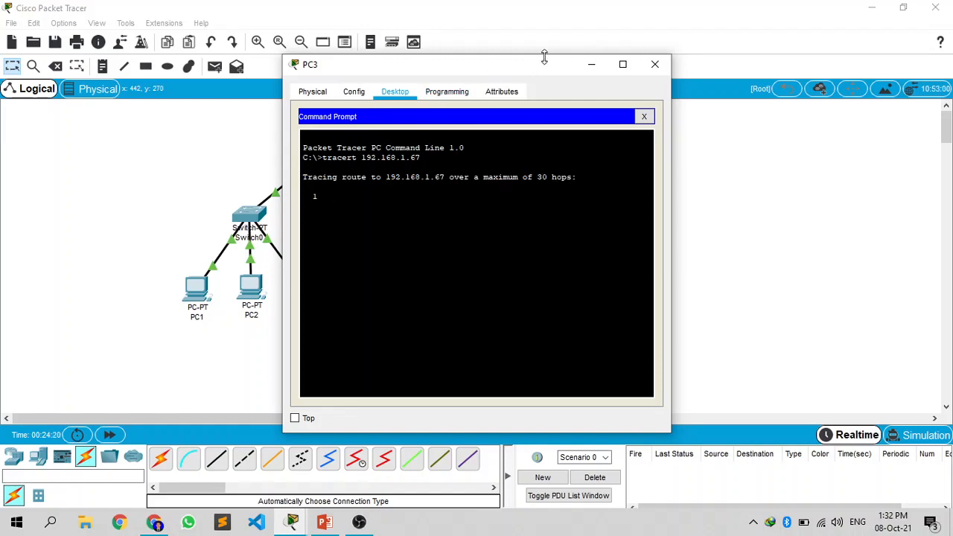
pyautogui.moveTo(531, 63); pyautogui.dragTo(631, 39)
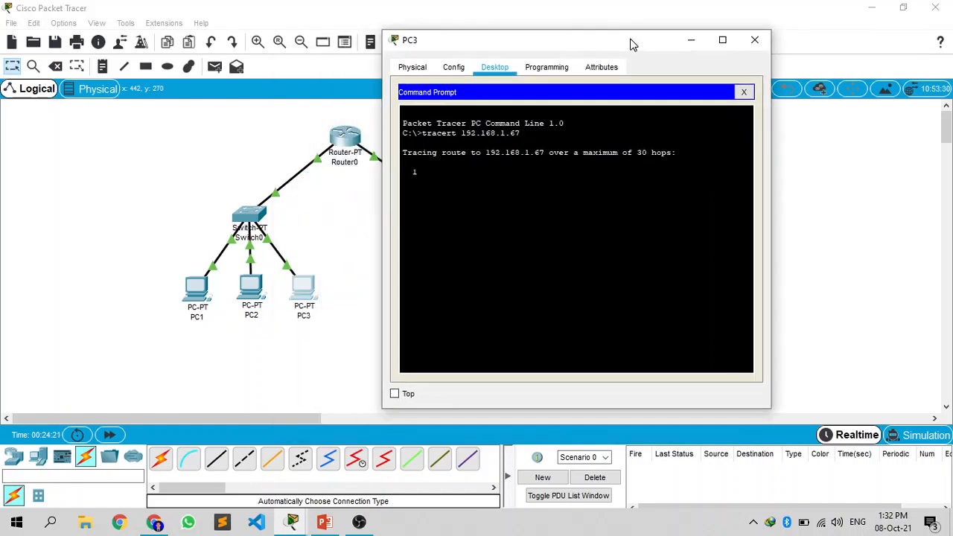
pyautogui.click(722, 40)
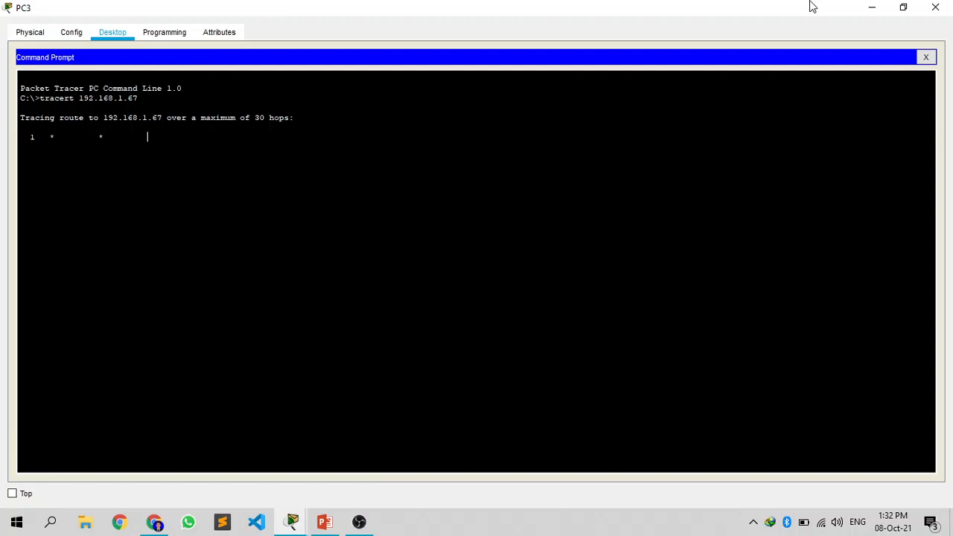
pyautogui.doubleClick(442, 4)
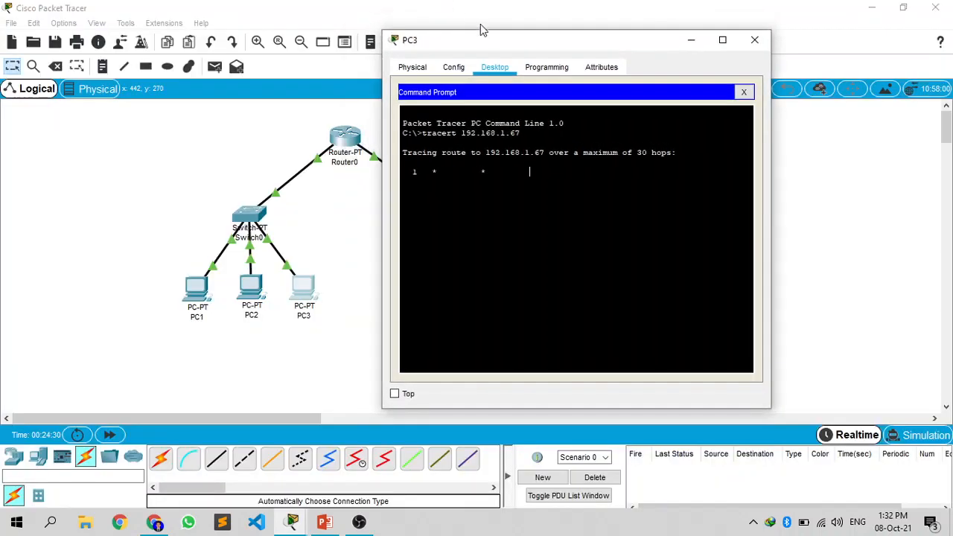
pyautogui.moveTo(502, 42); pyautogui.dragTo(656, 41)
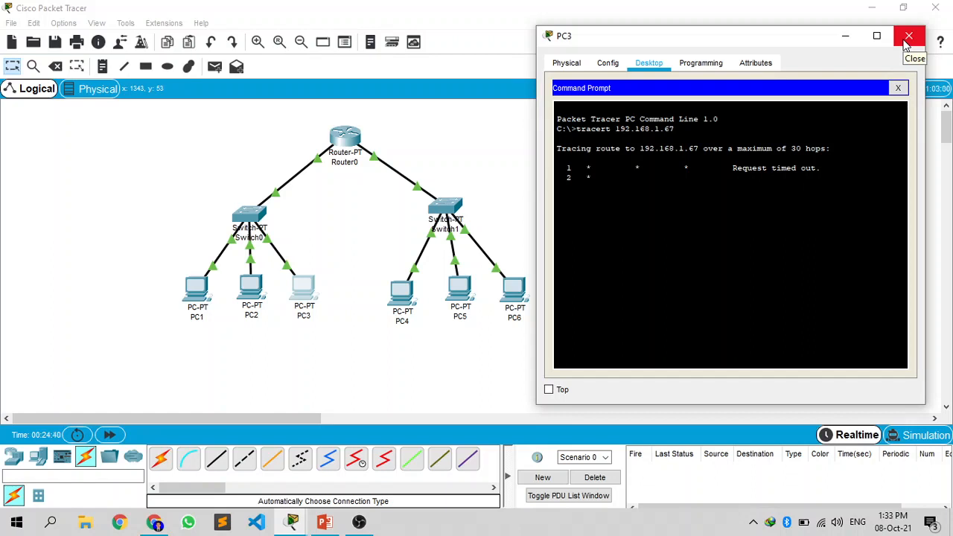
pyautogui.moveTo(799, 42); pyautogui.dragTo(809, 58)
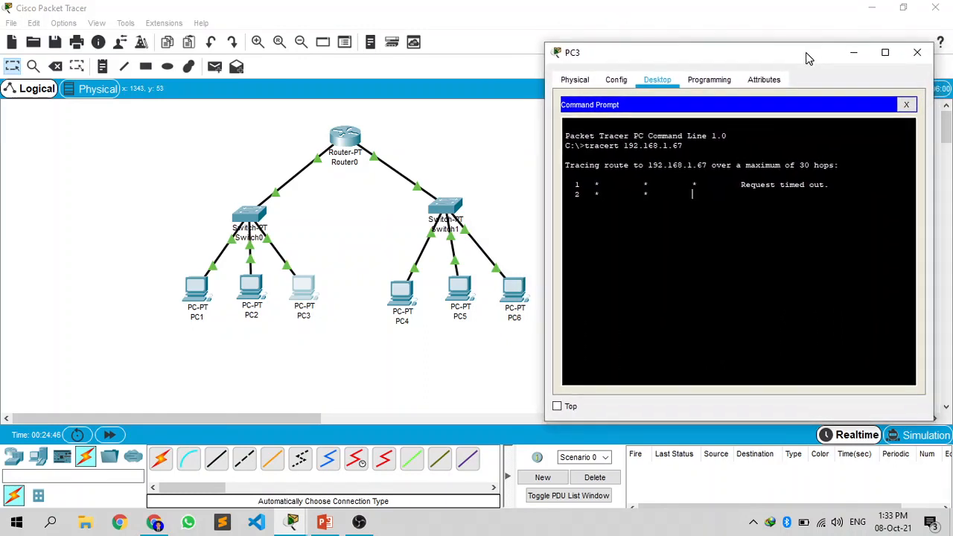